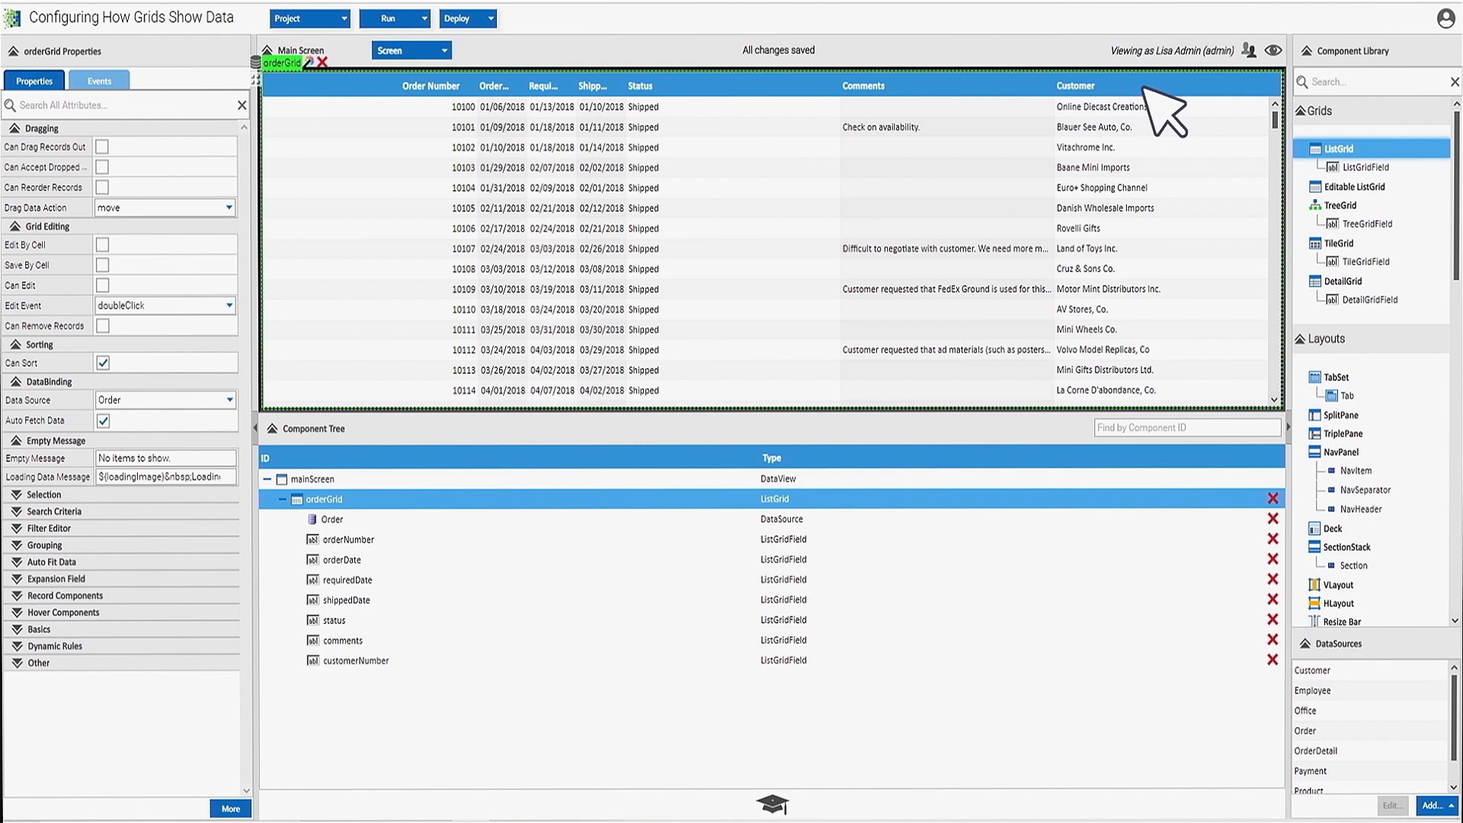
- Hide the Comments column and sort the orders by Customer, A to Z
right_click(1217, 86)
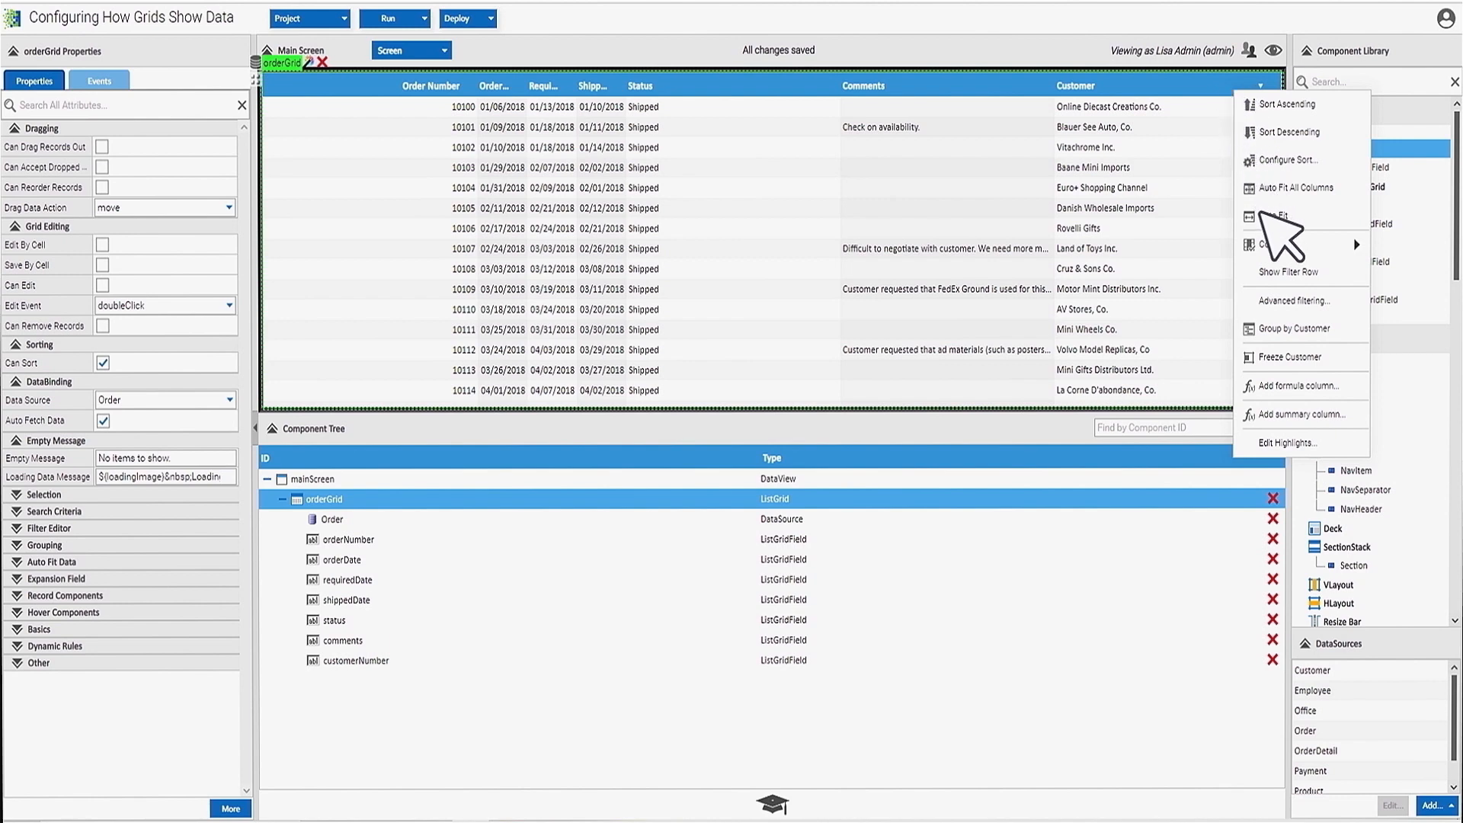
mouse_move(1273, 244)
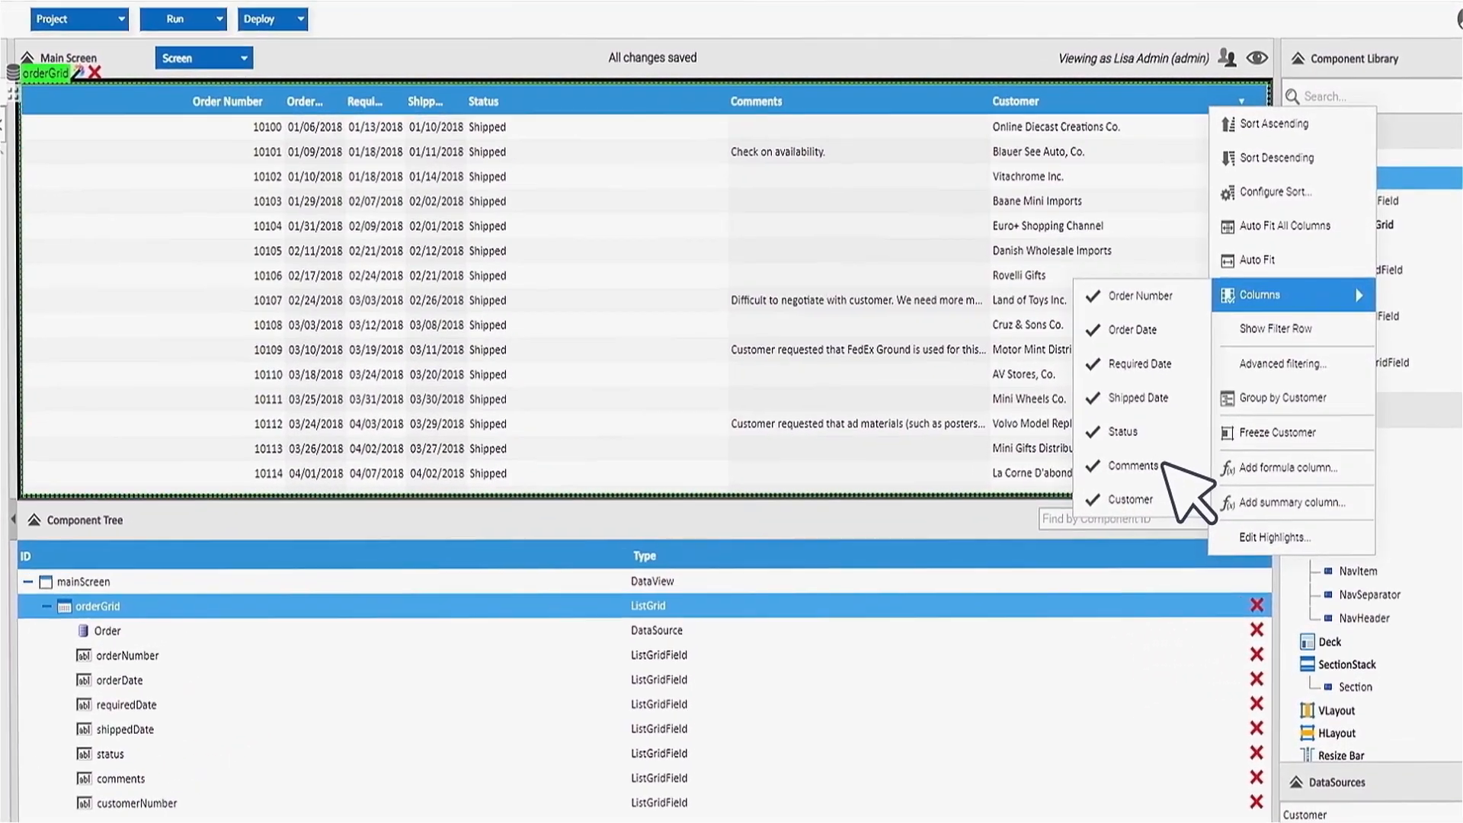
left_click(1158, 465)
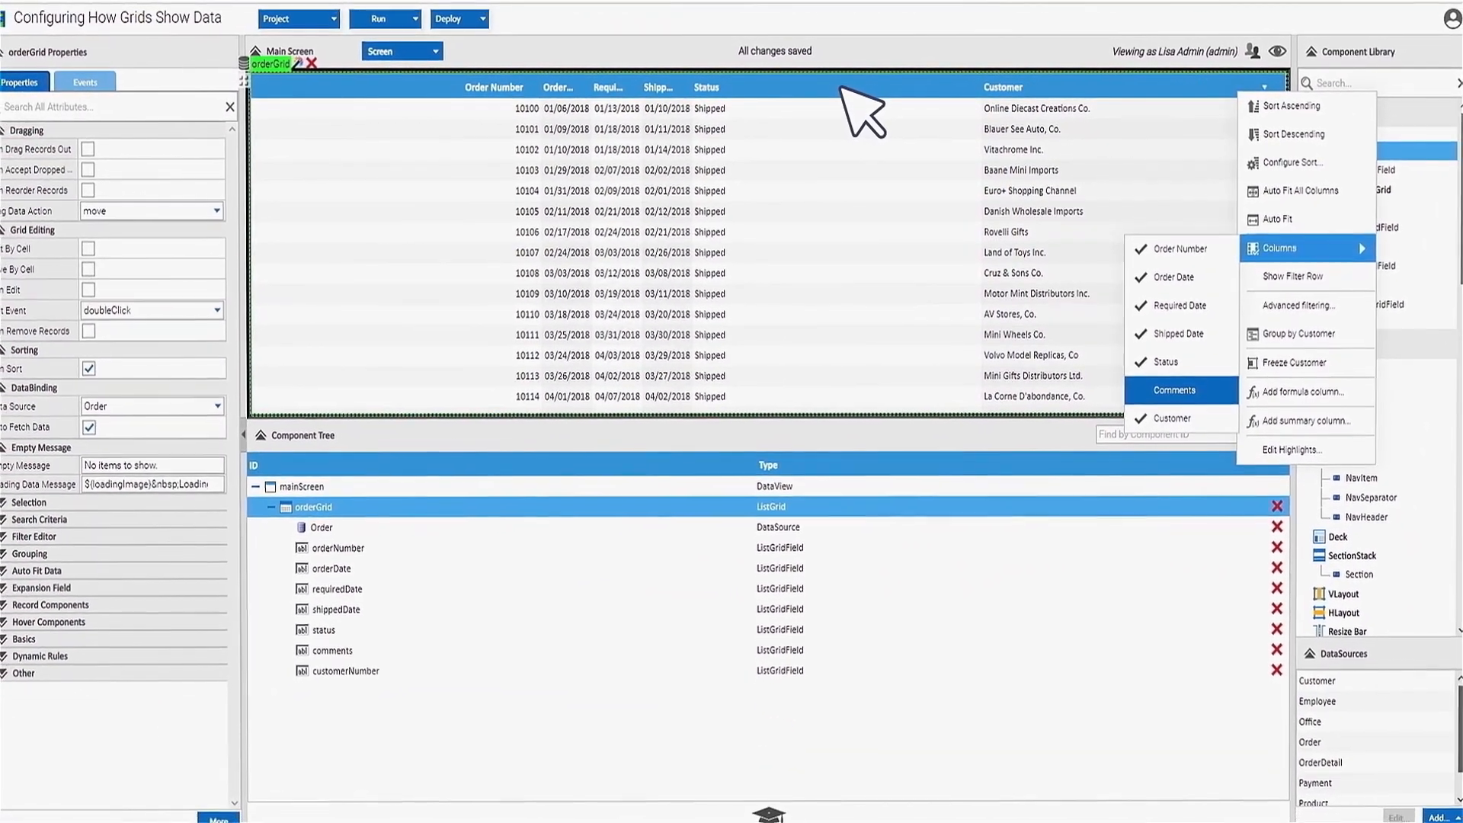
left_click(1324, 105)
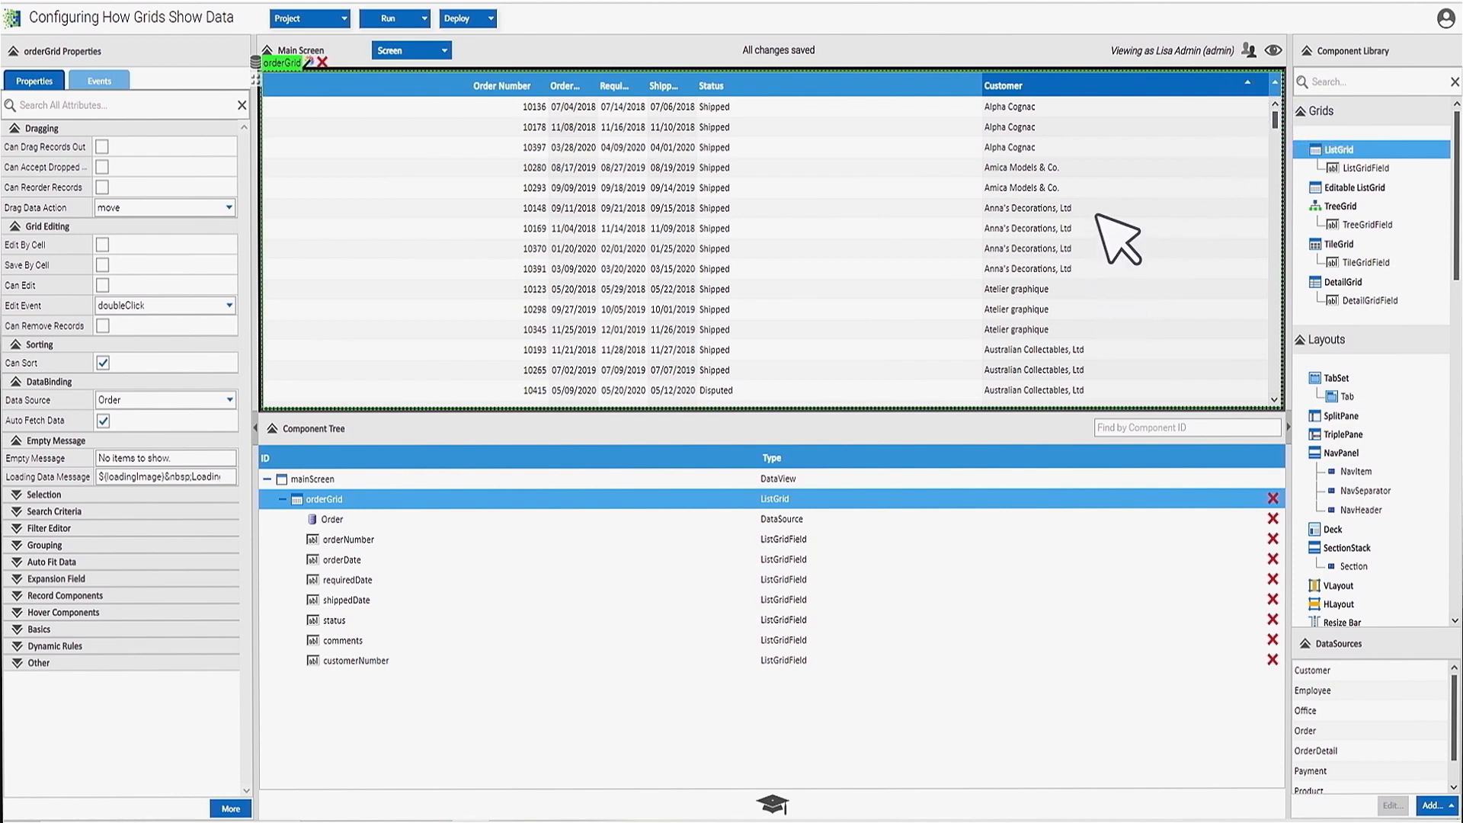
- Add a second sort level on Order Number, descending, after Customer ascending, and apply it
right_click(1097, 82)
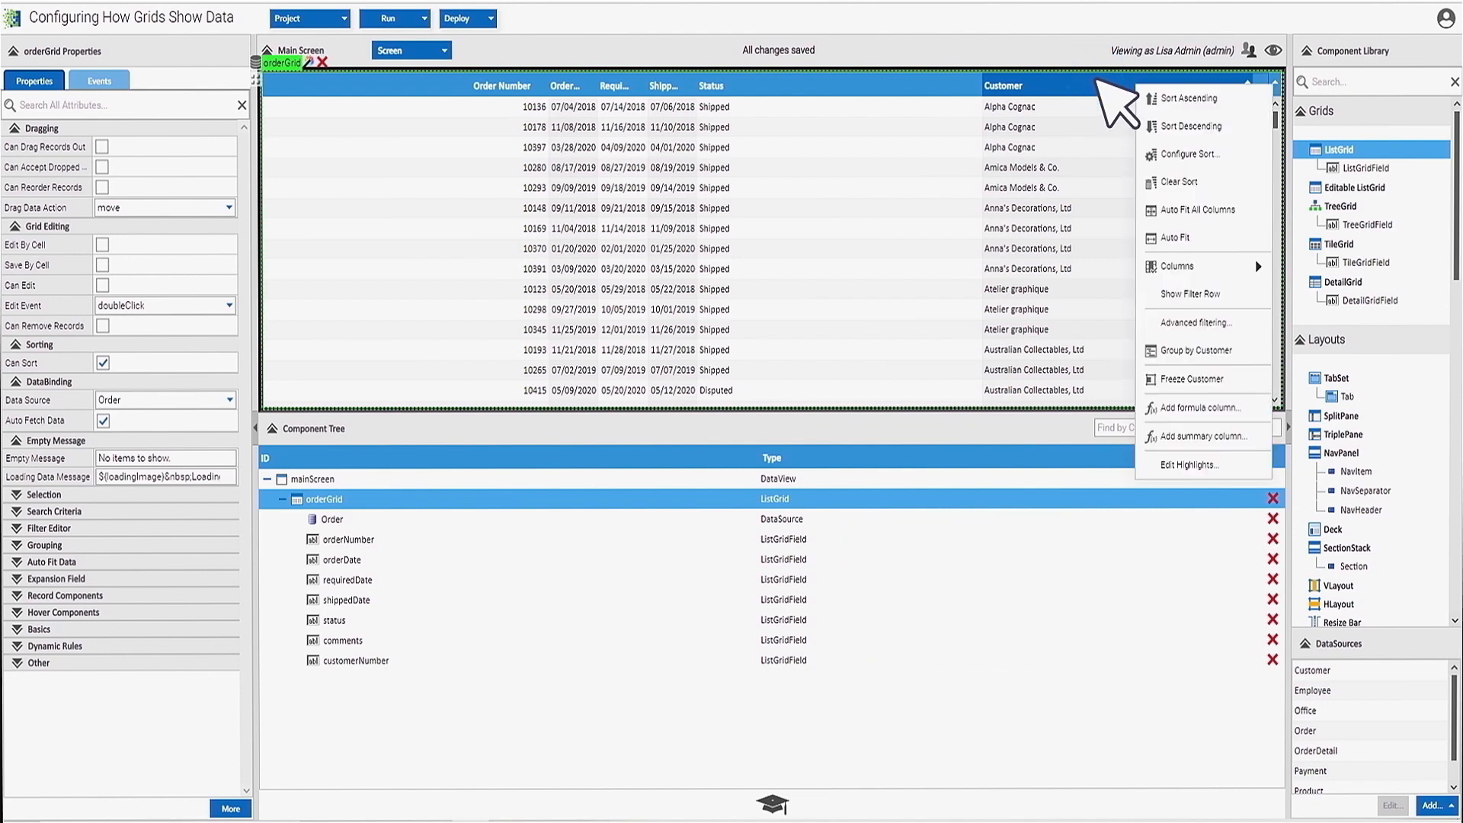
left_click(1233, 152)
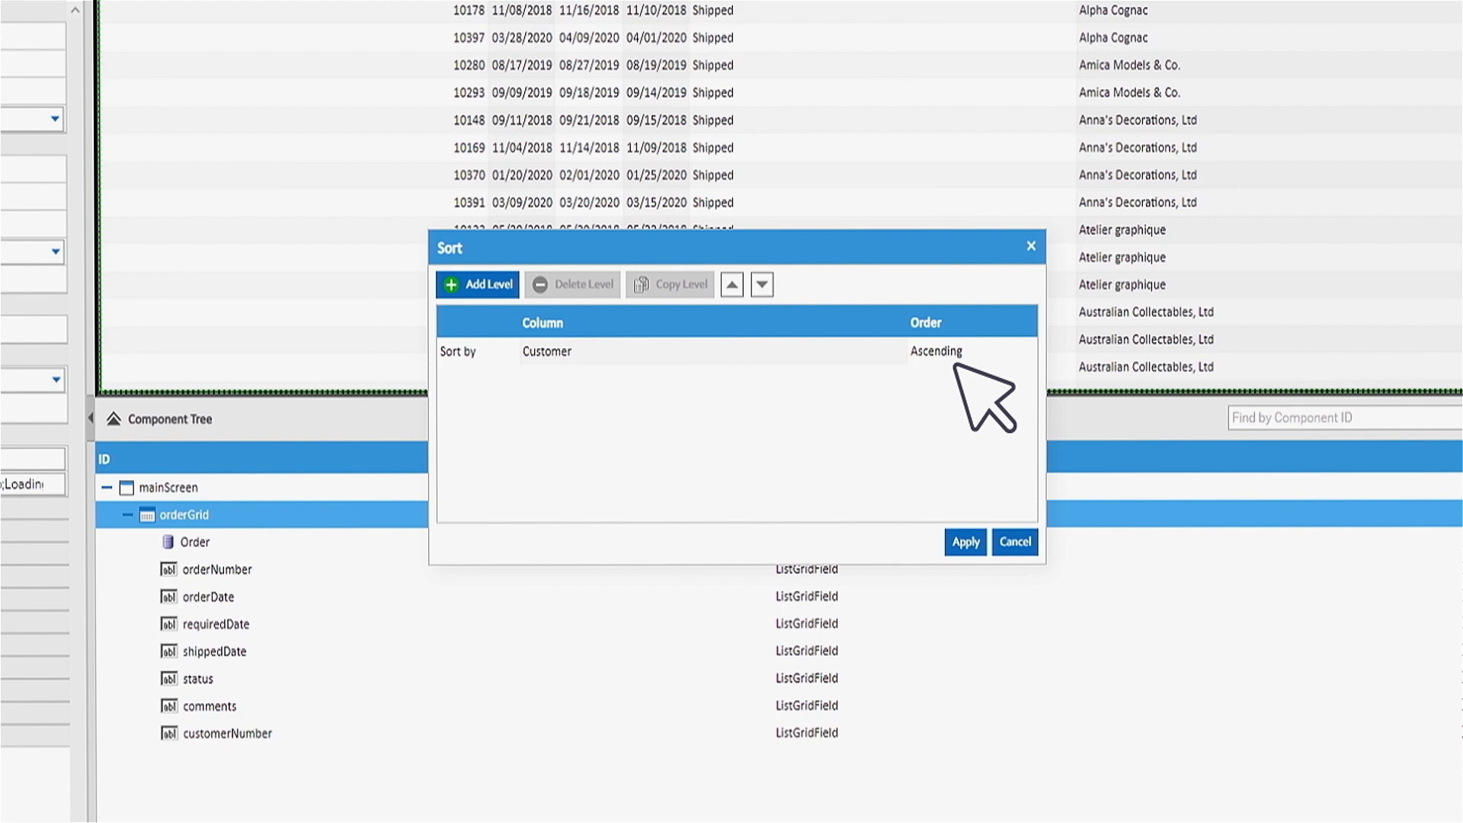
left_click(496, 286)
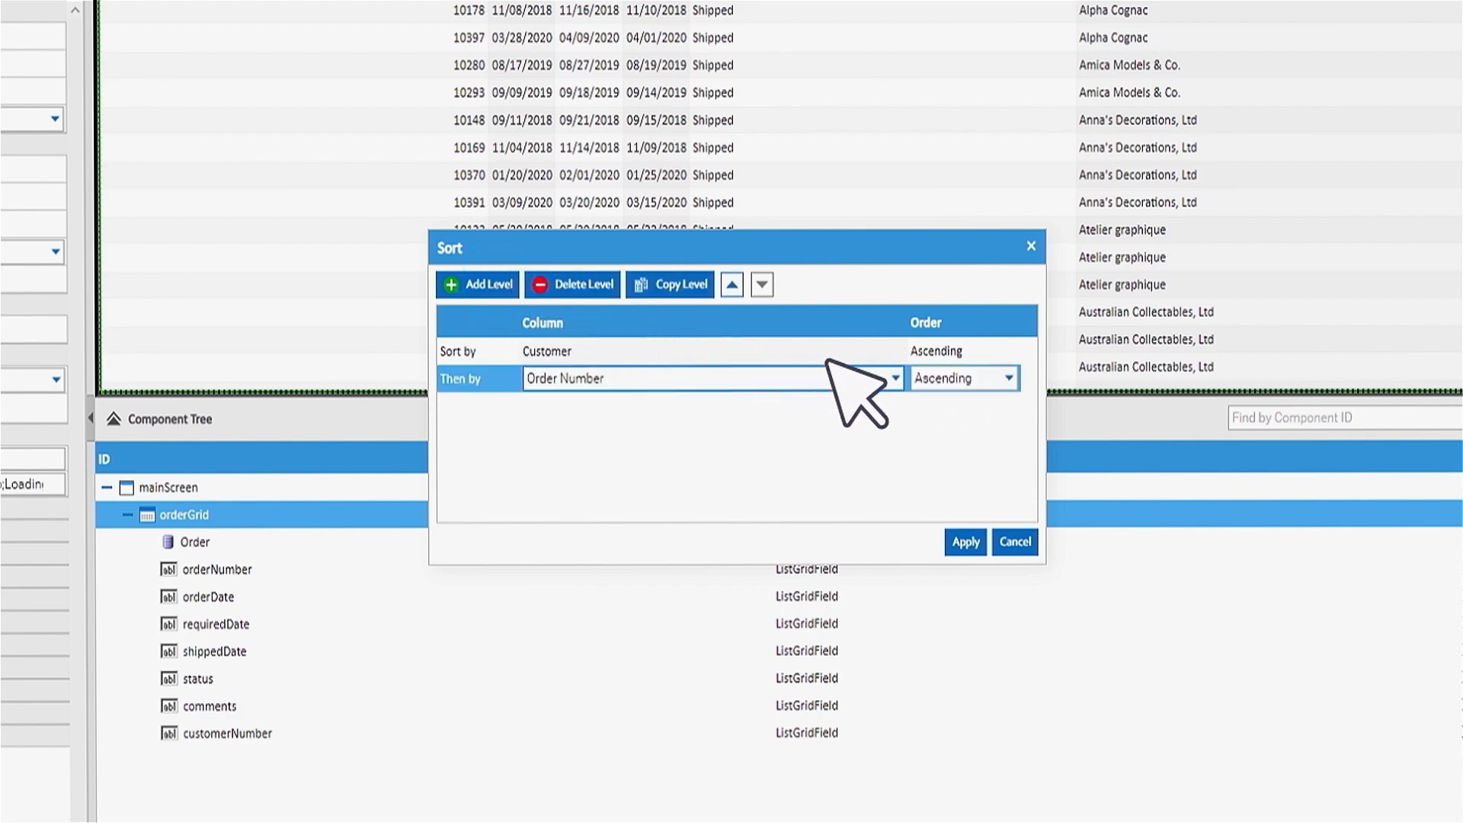
left_click(894, 377)
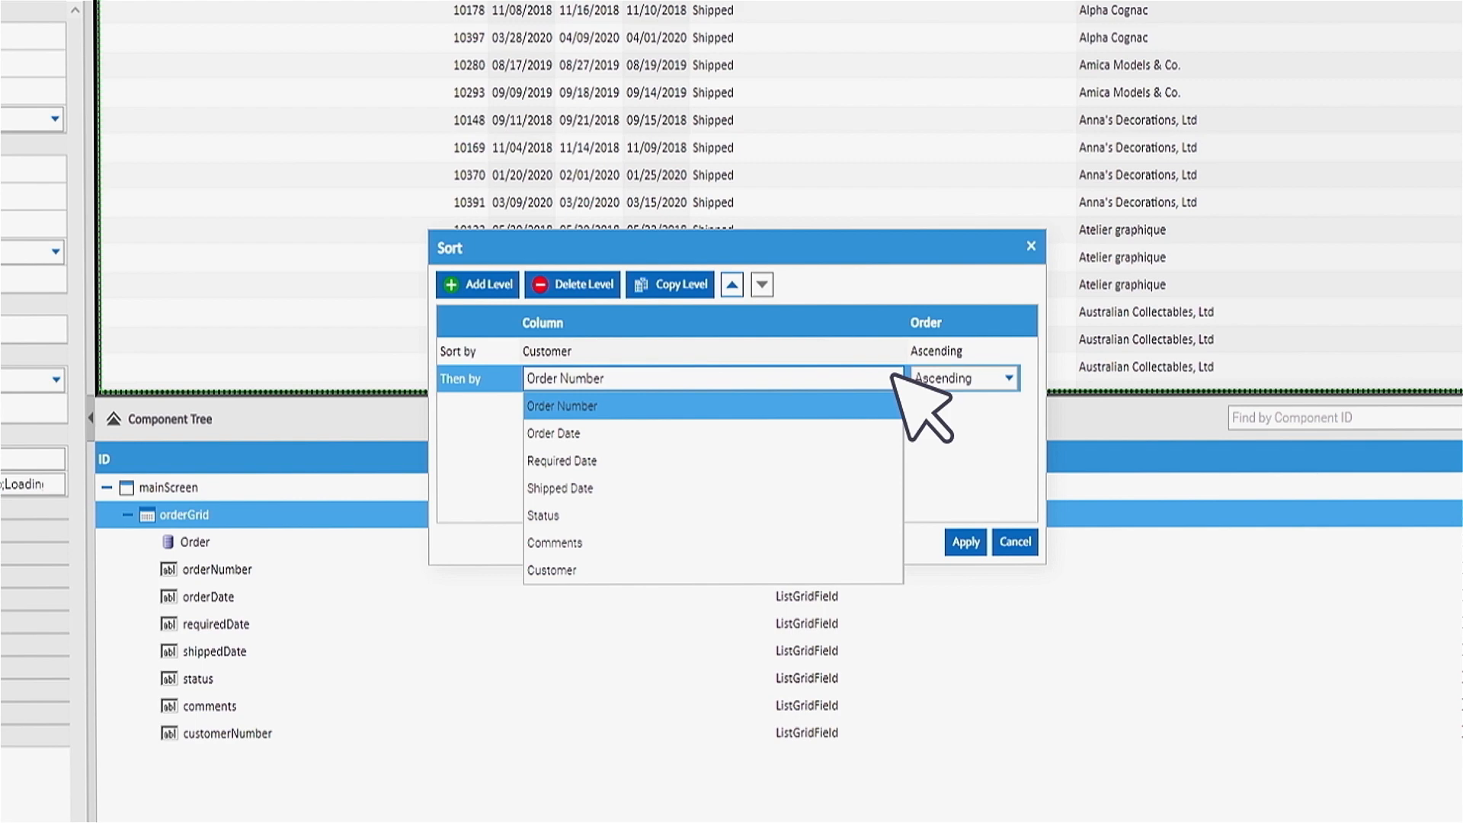
left_click(893, 374)
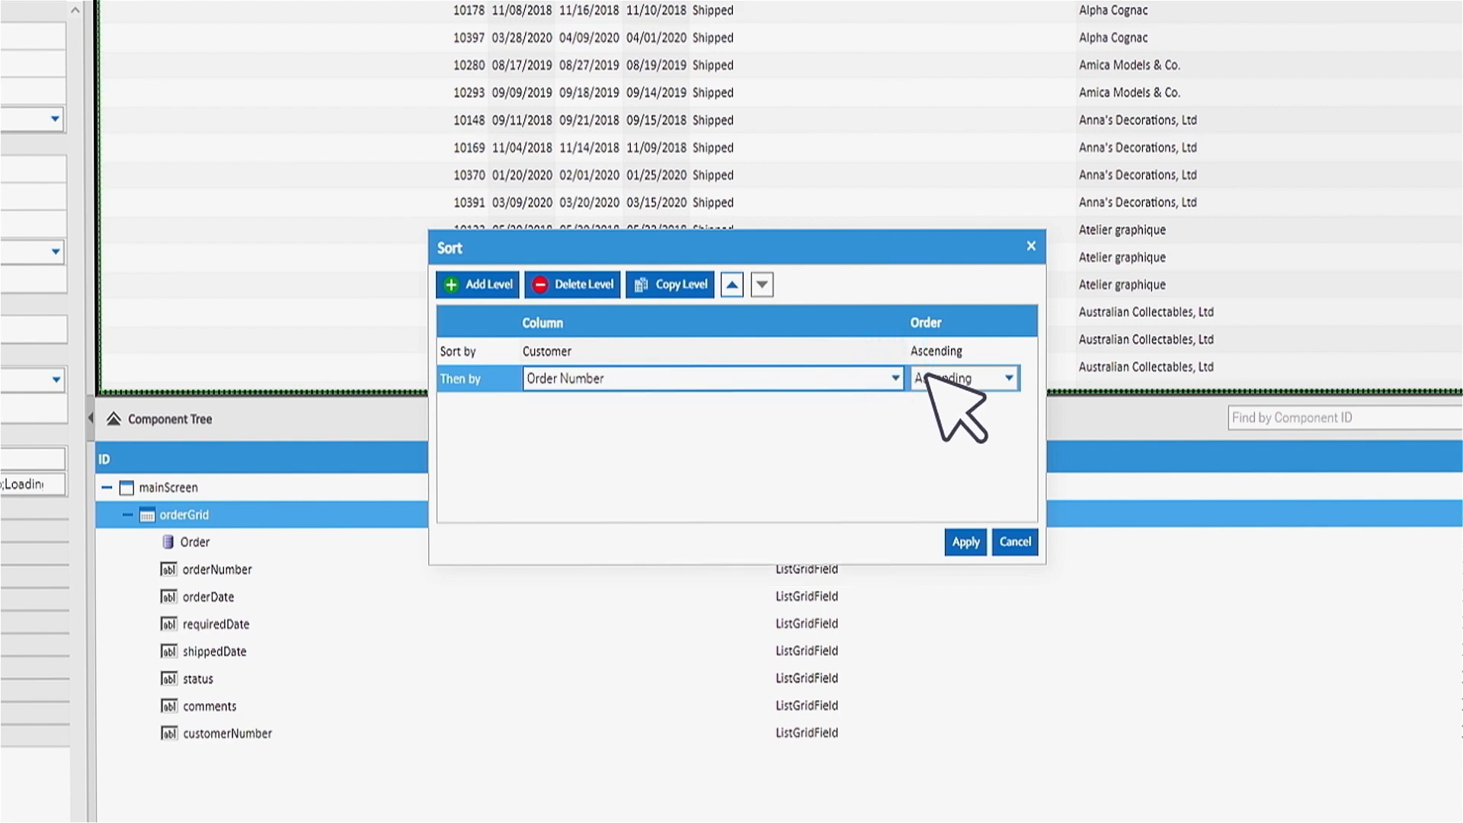
left_click(1009, 377)
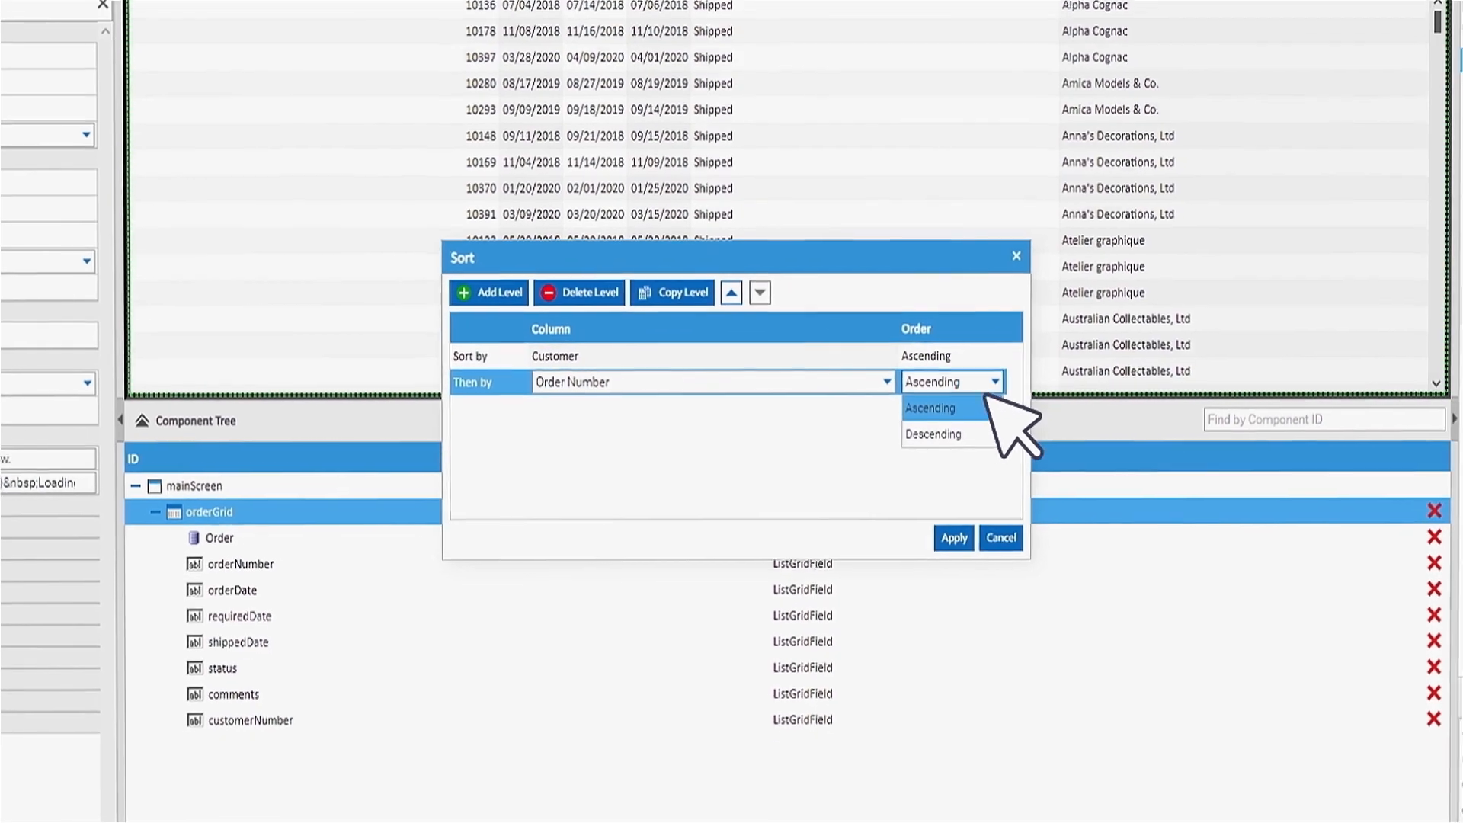
left_click(962, 433)
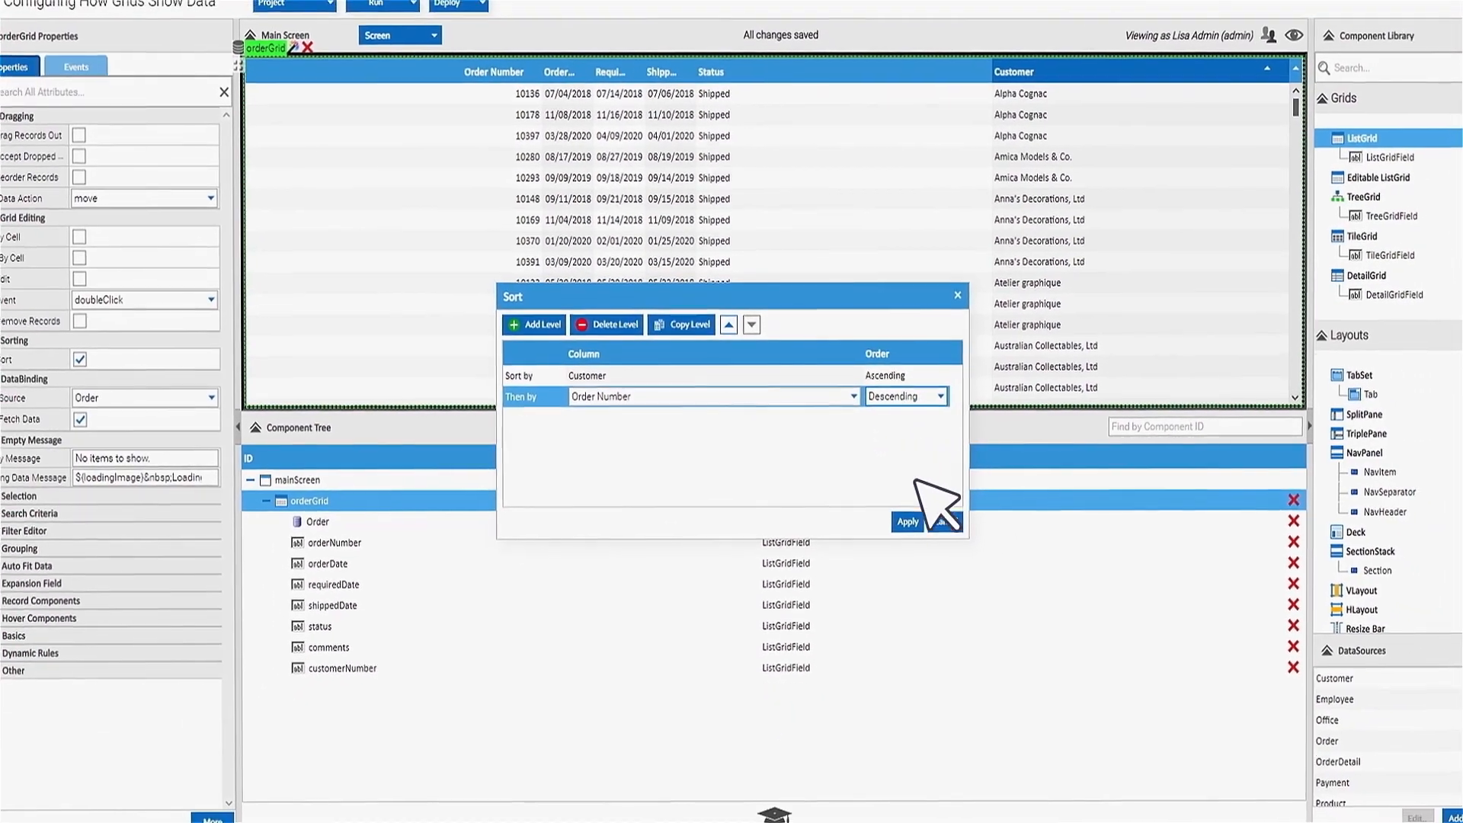
left_click(913, 524)
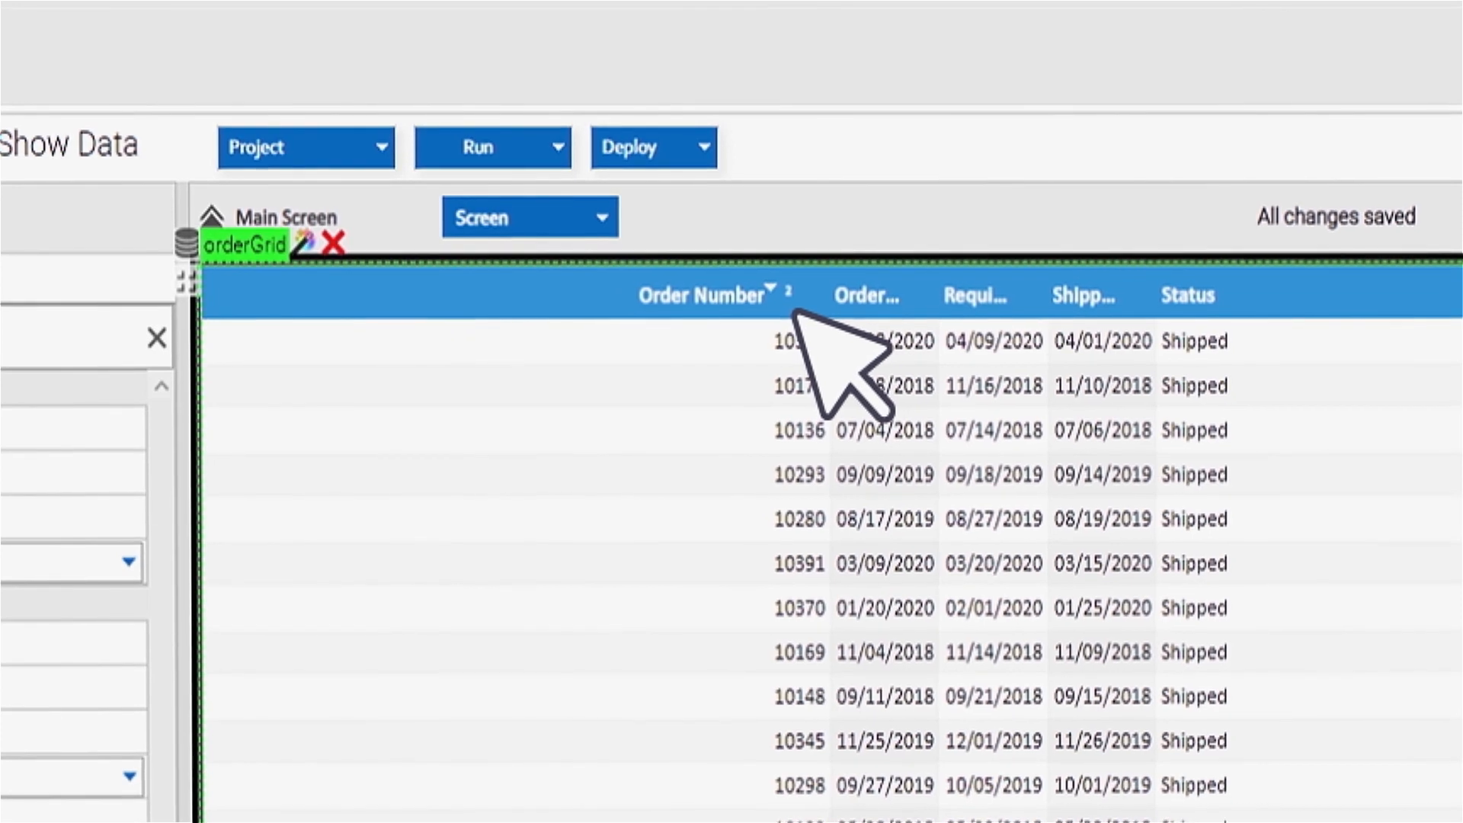
left_click(794, 309)
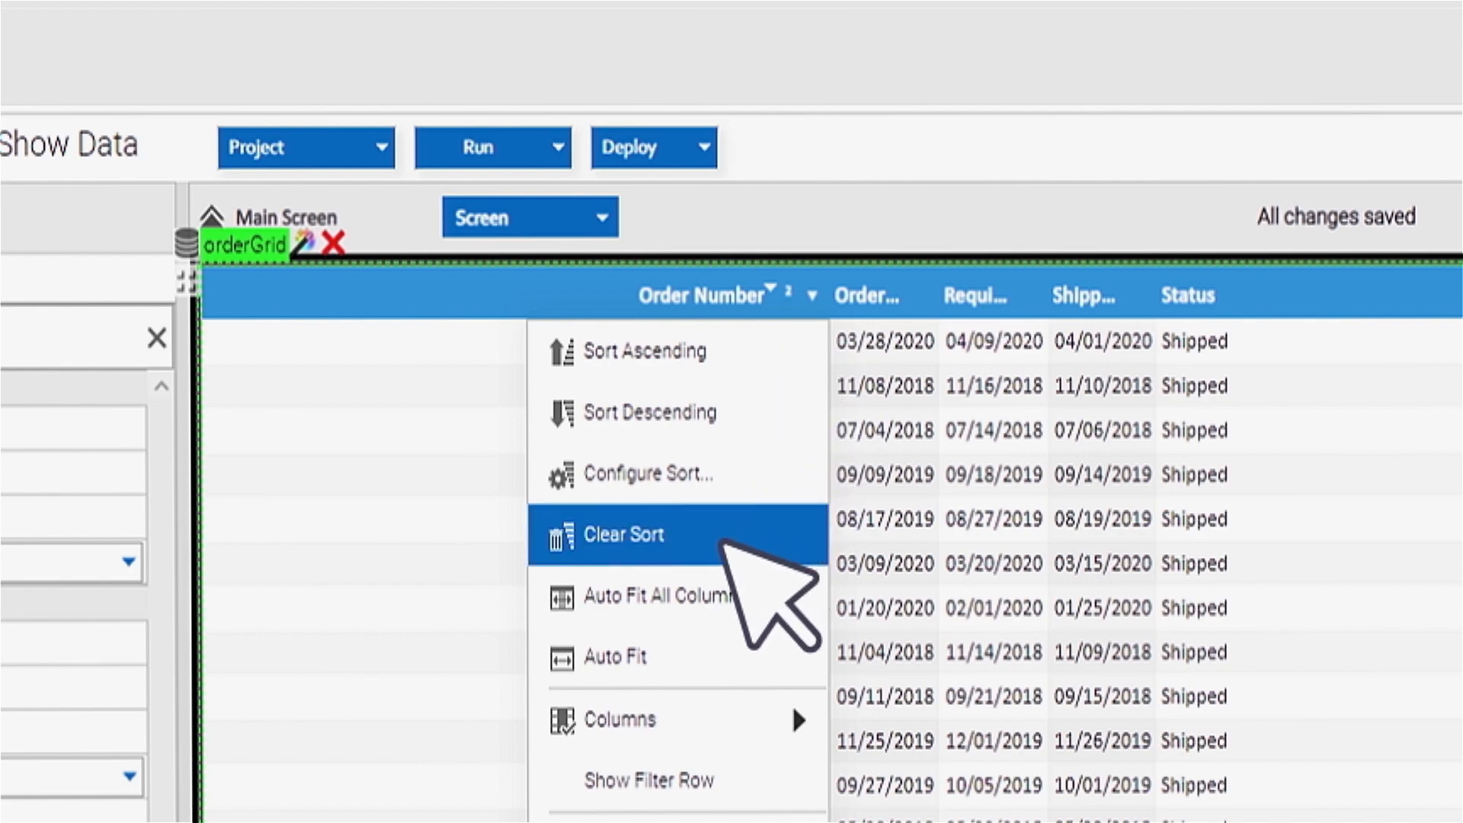
left_click(724, 537)
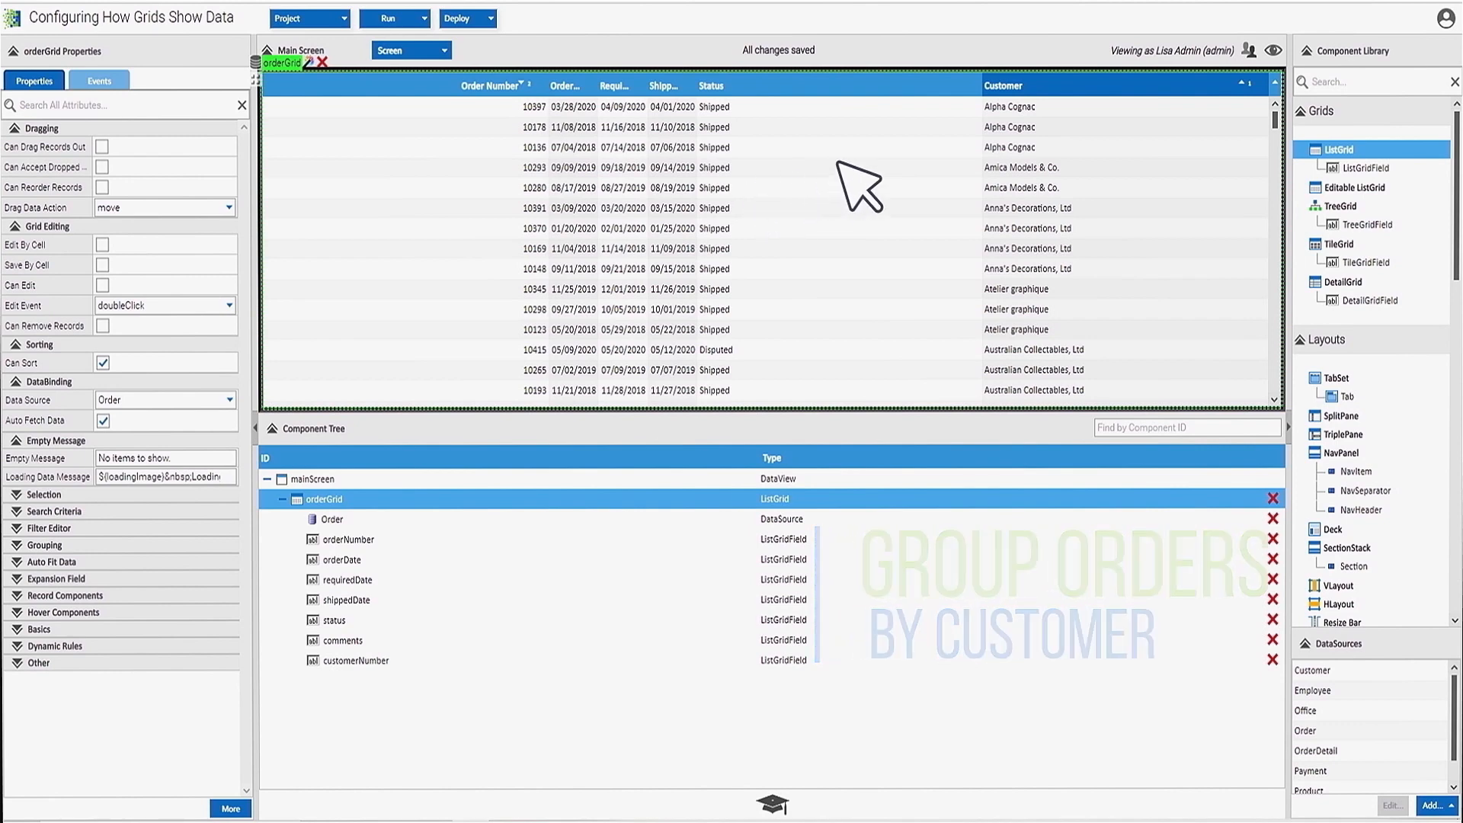
- Group the orders by Customer, then collapse and re-expand the Alpha Cognac group
right_click(1152, 86)
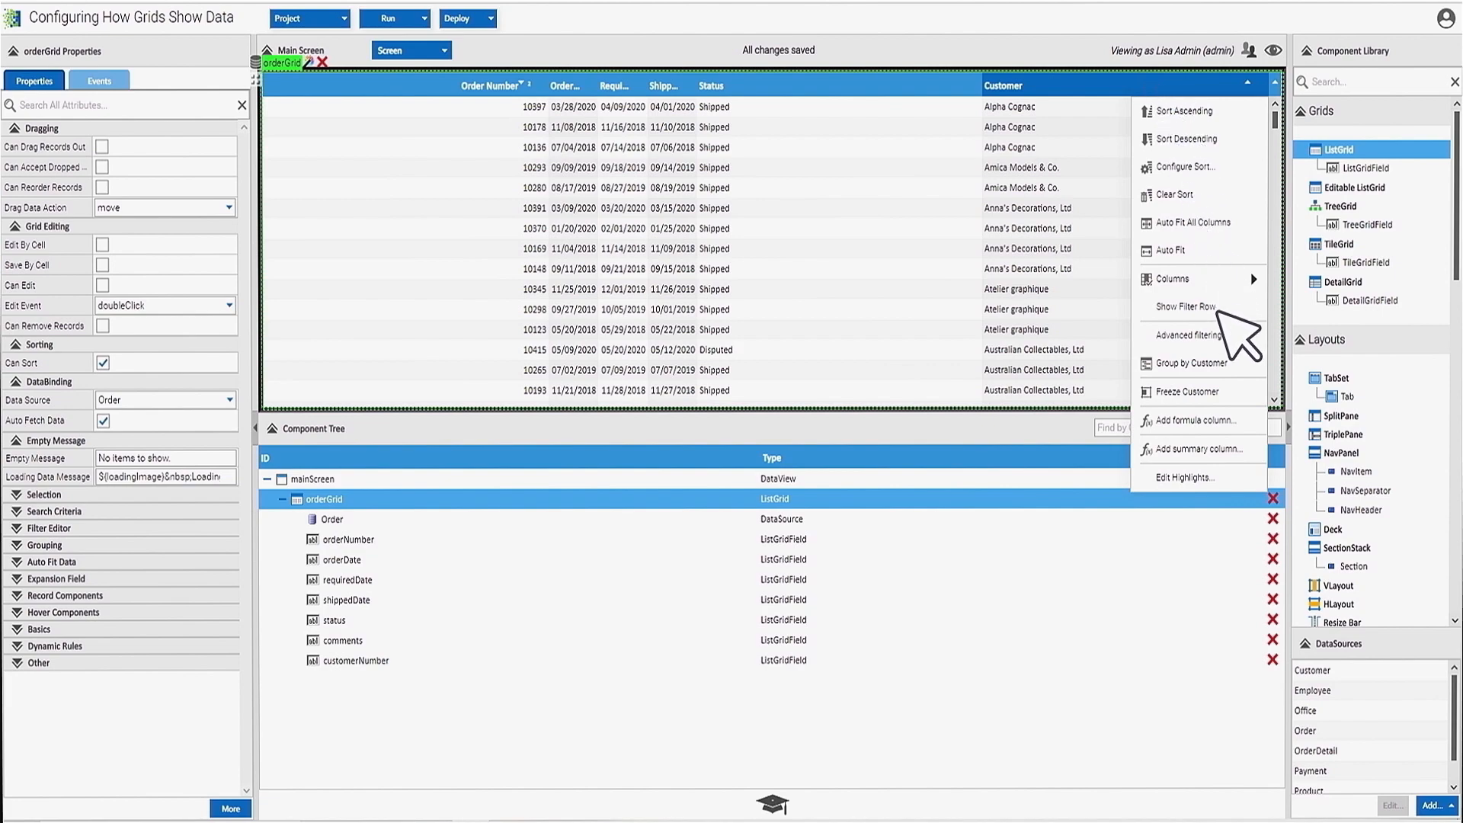
left_click(1236, 365)
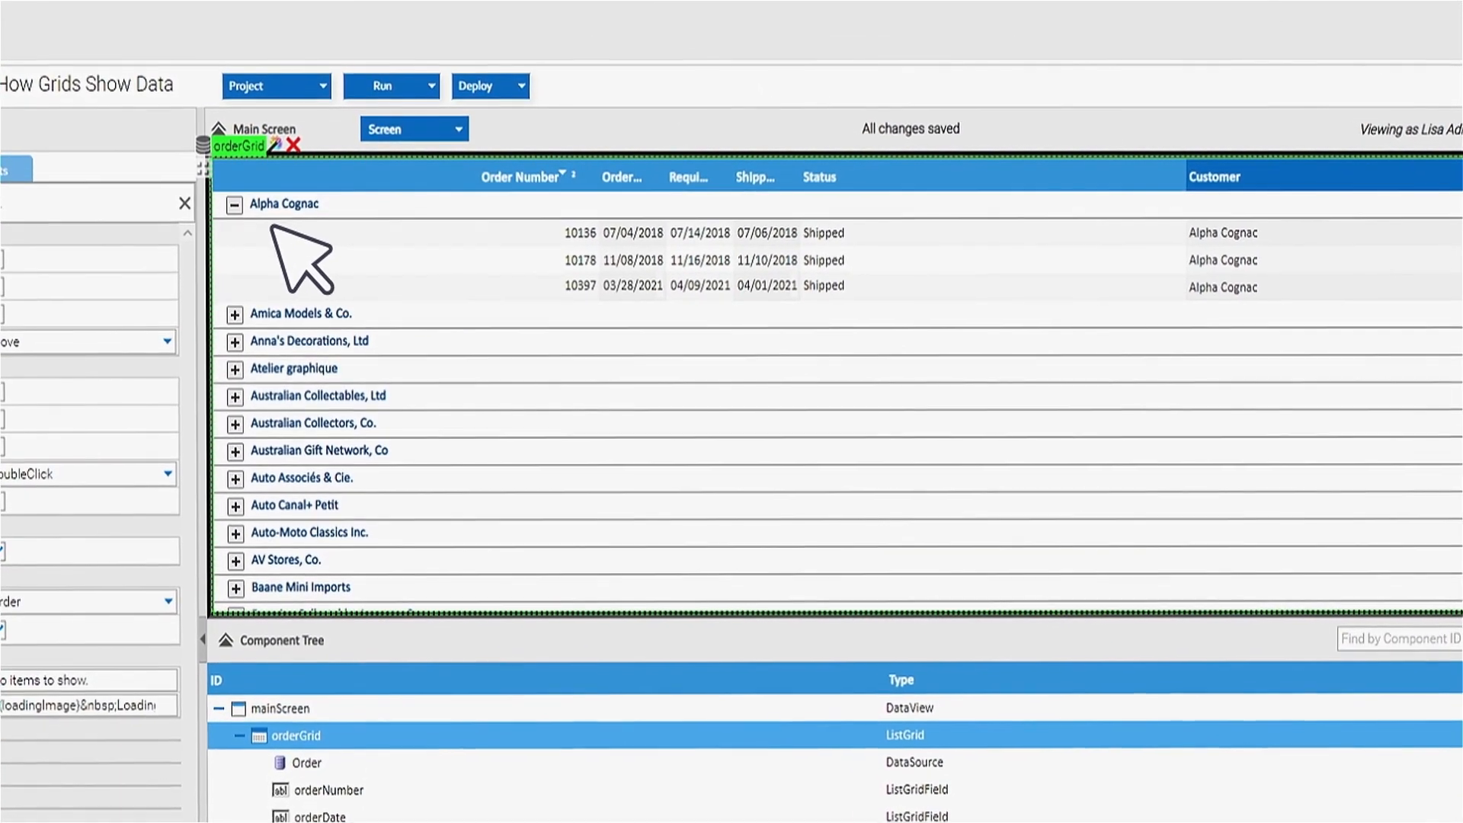
left_click(234, 205)
left_click(234, 206)
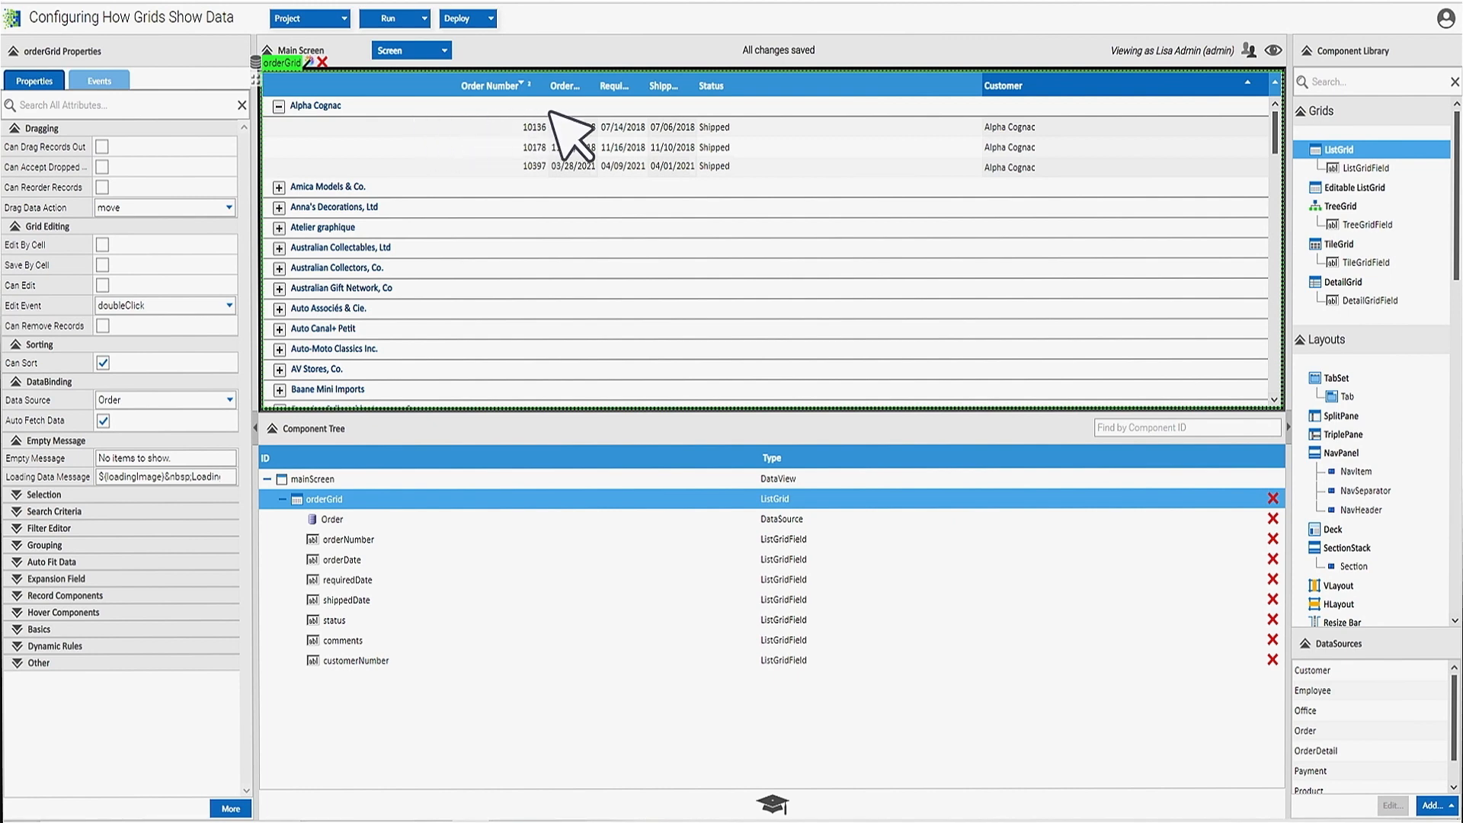
- Turn on the grid's filter row and check the Customer filter's dropdown list
right_click(1141, 83)
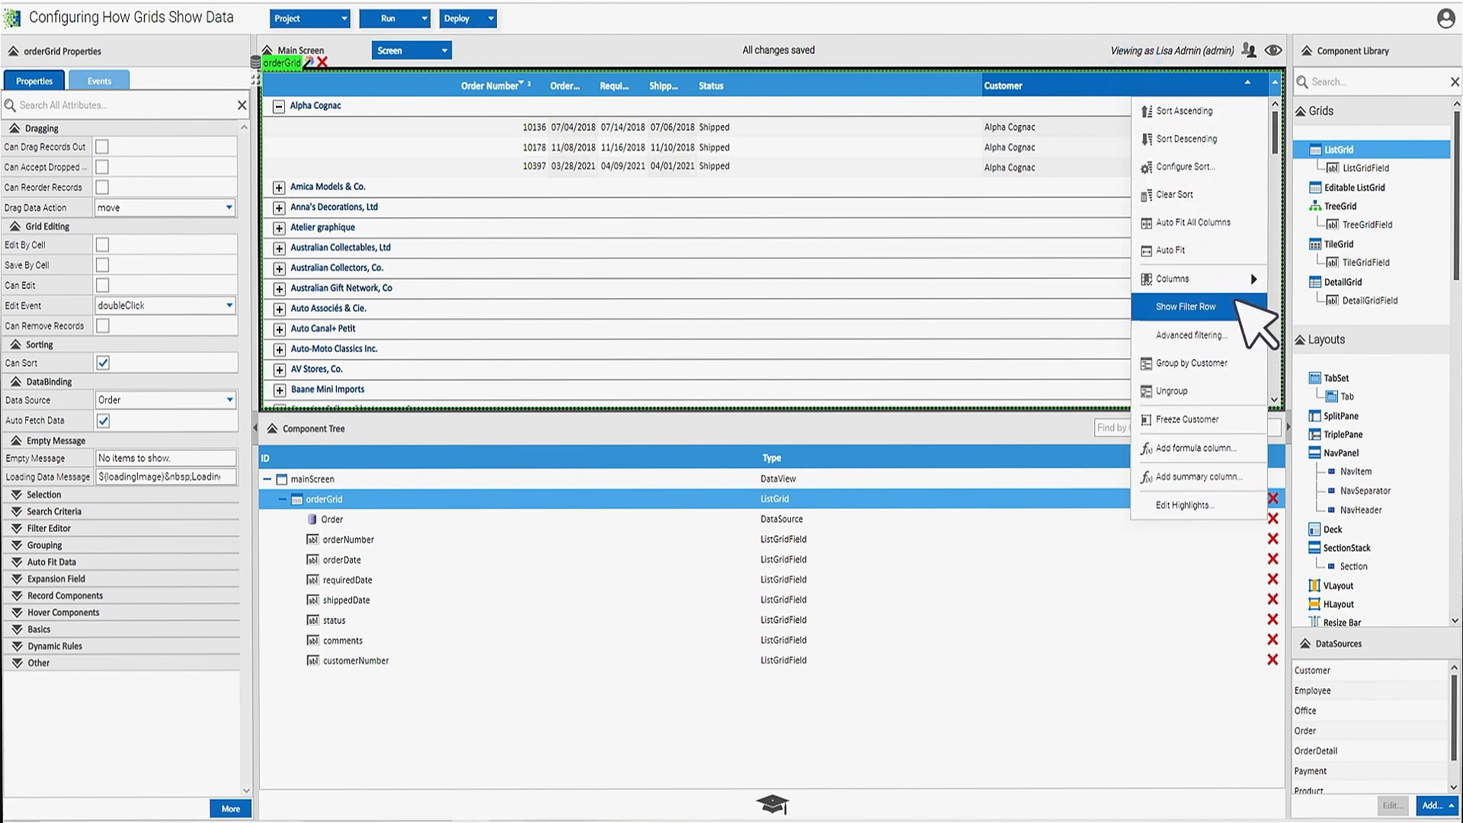
left_click(1240, 306)
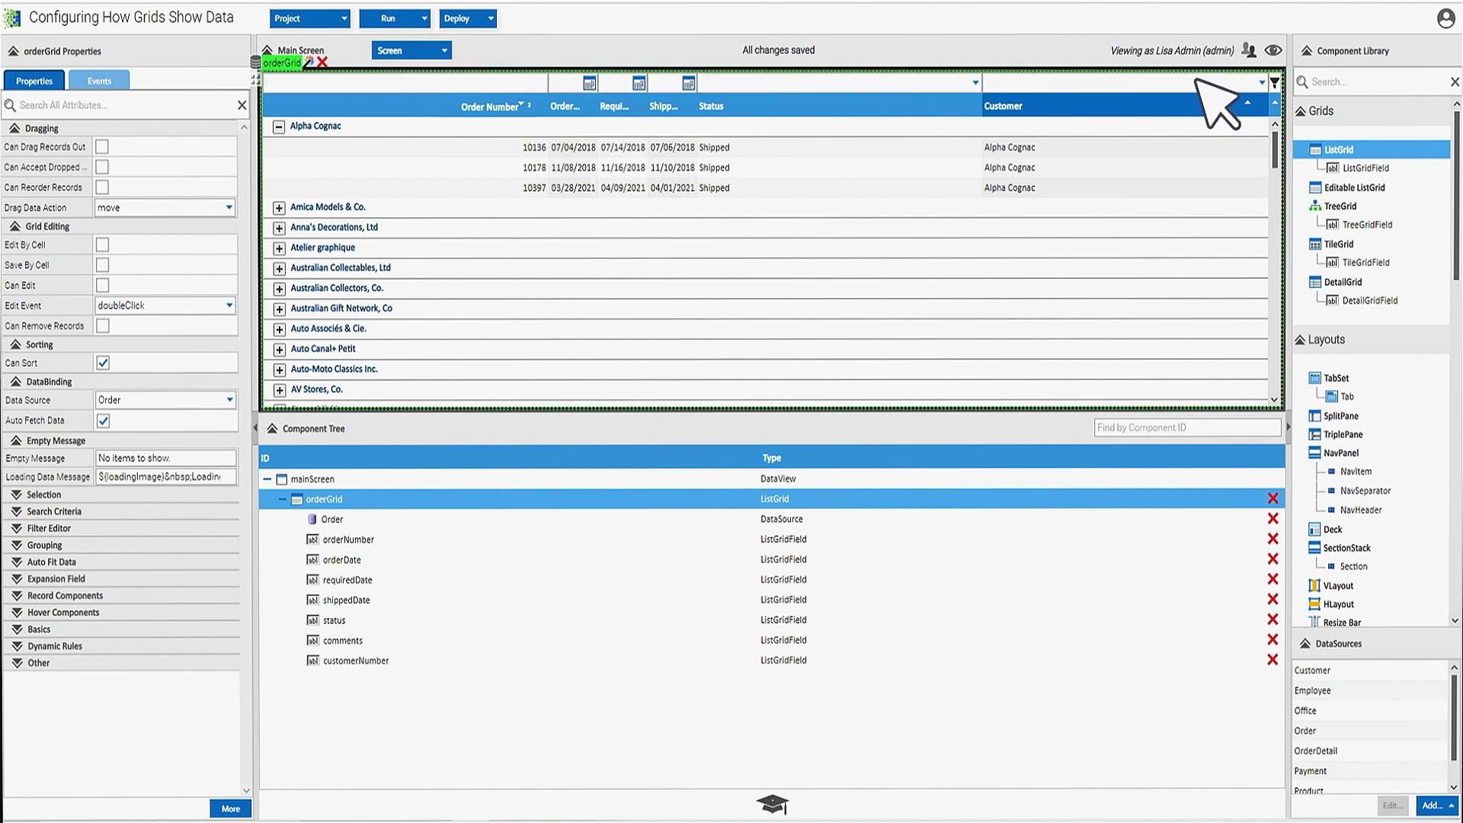
left_click(1267, 78)
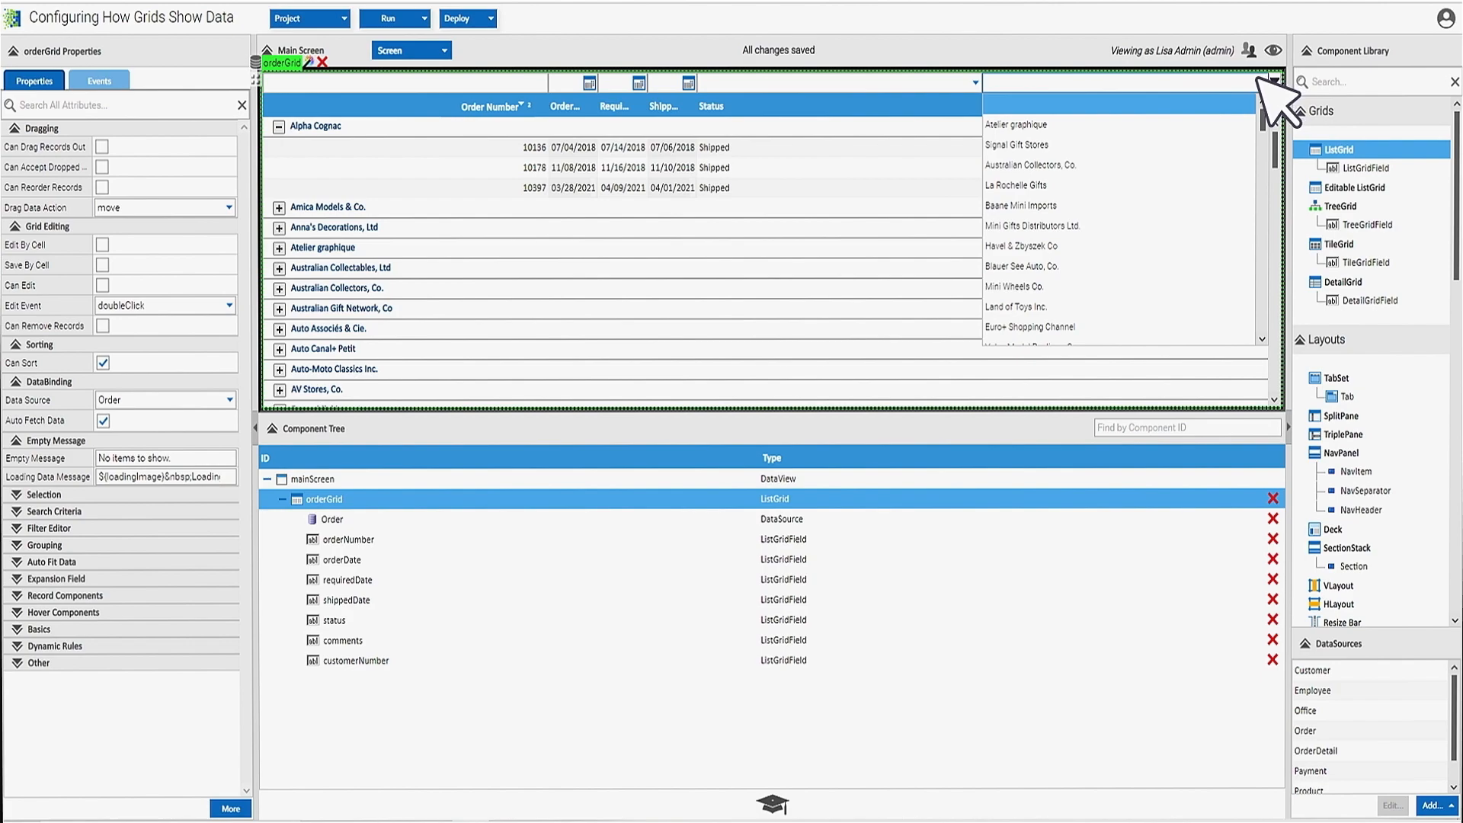
left_click(1259, 78)
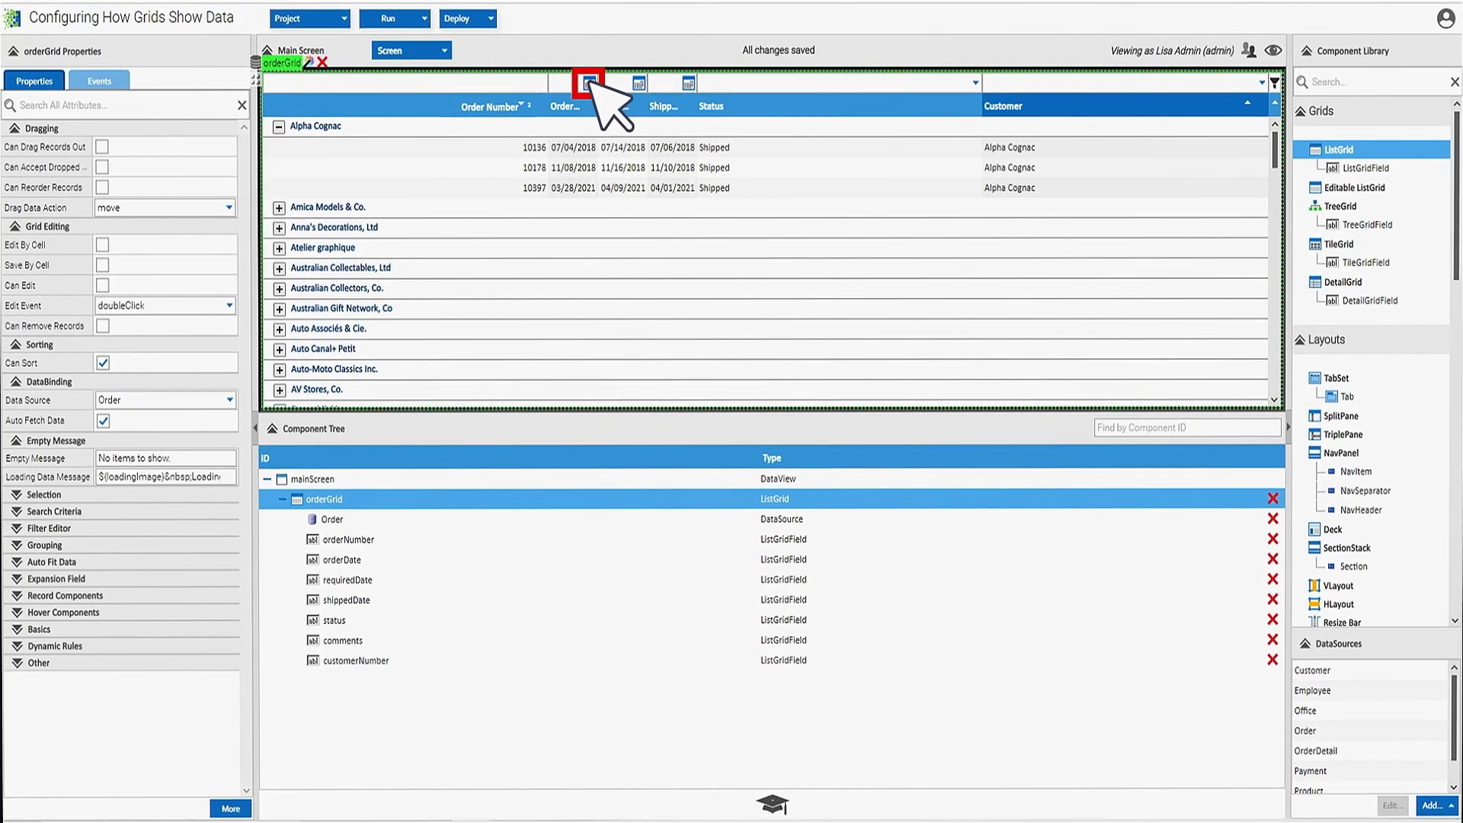
- Set the order date range filter from 12 months ago to Today
left_click(590, 83)
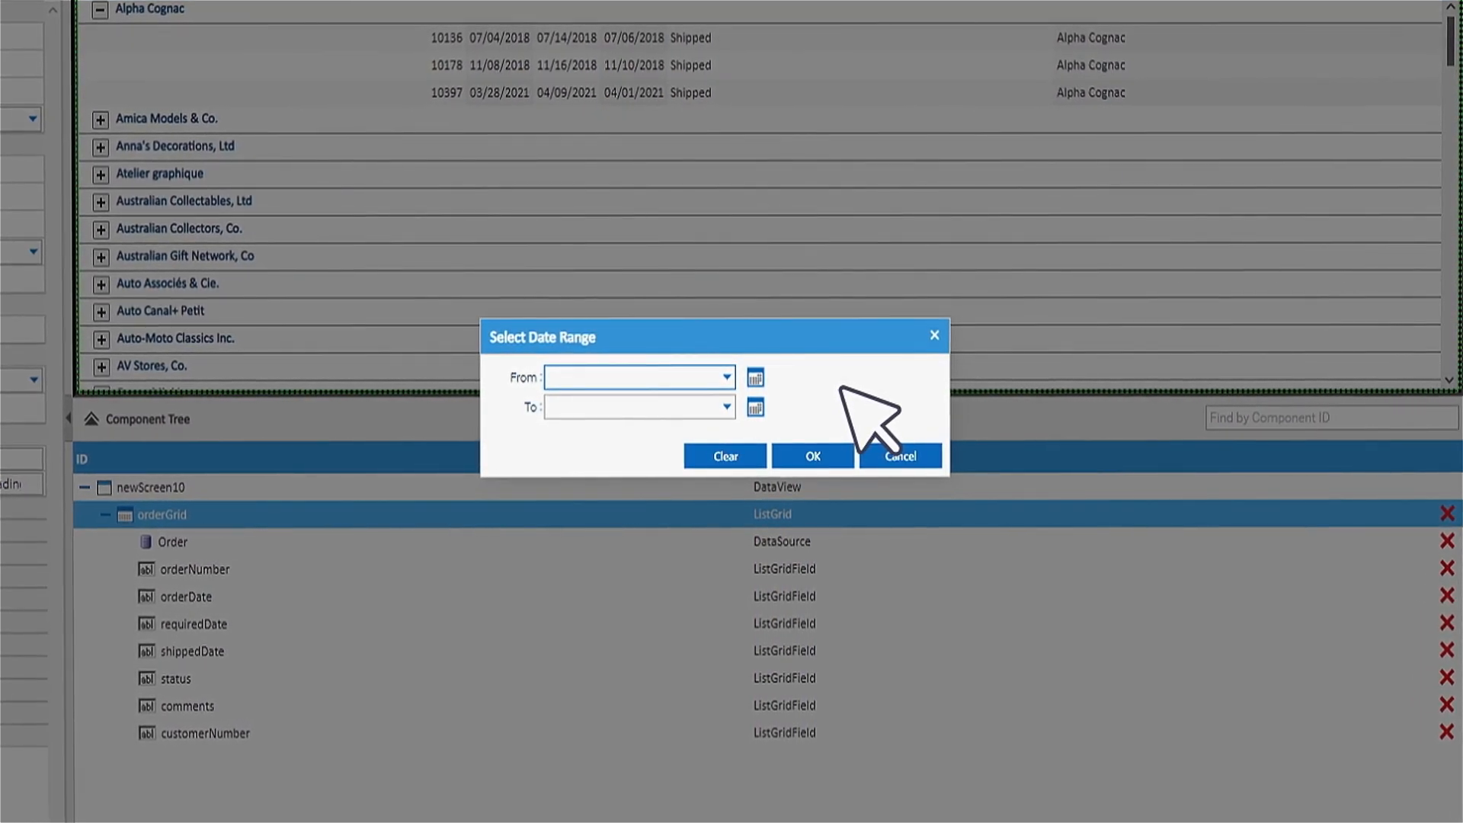
left_click(726, 377)
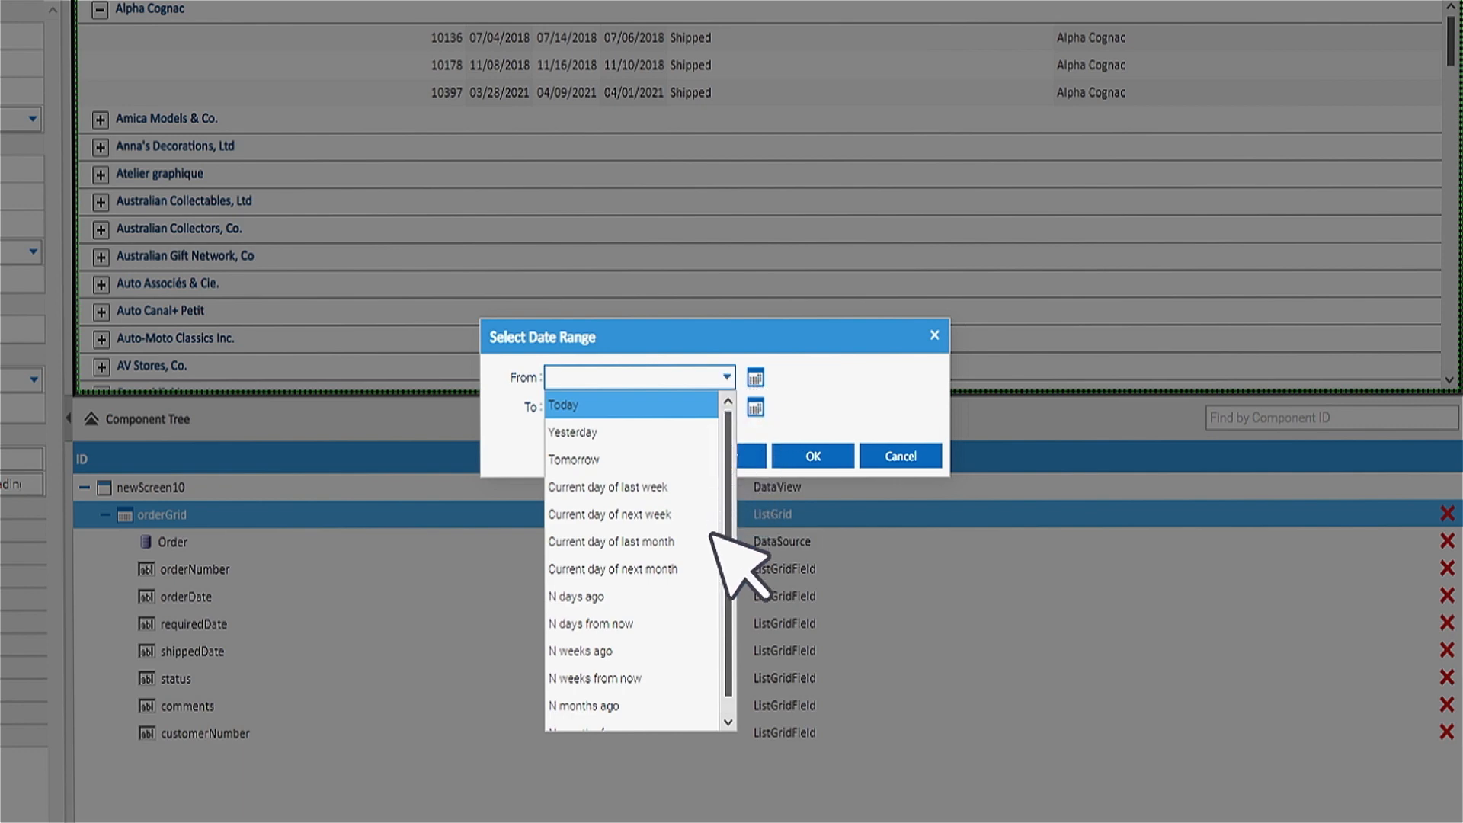
left_click(699, 700)
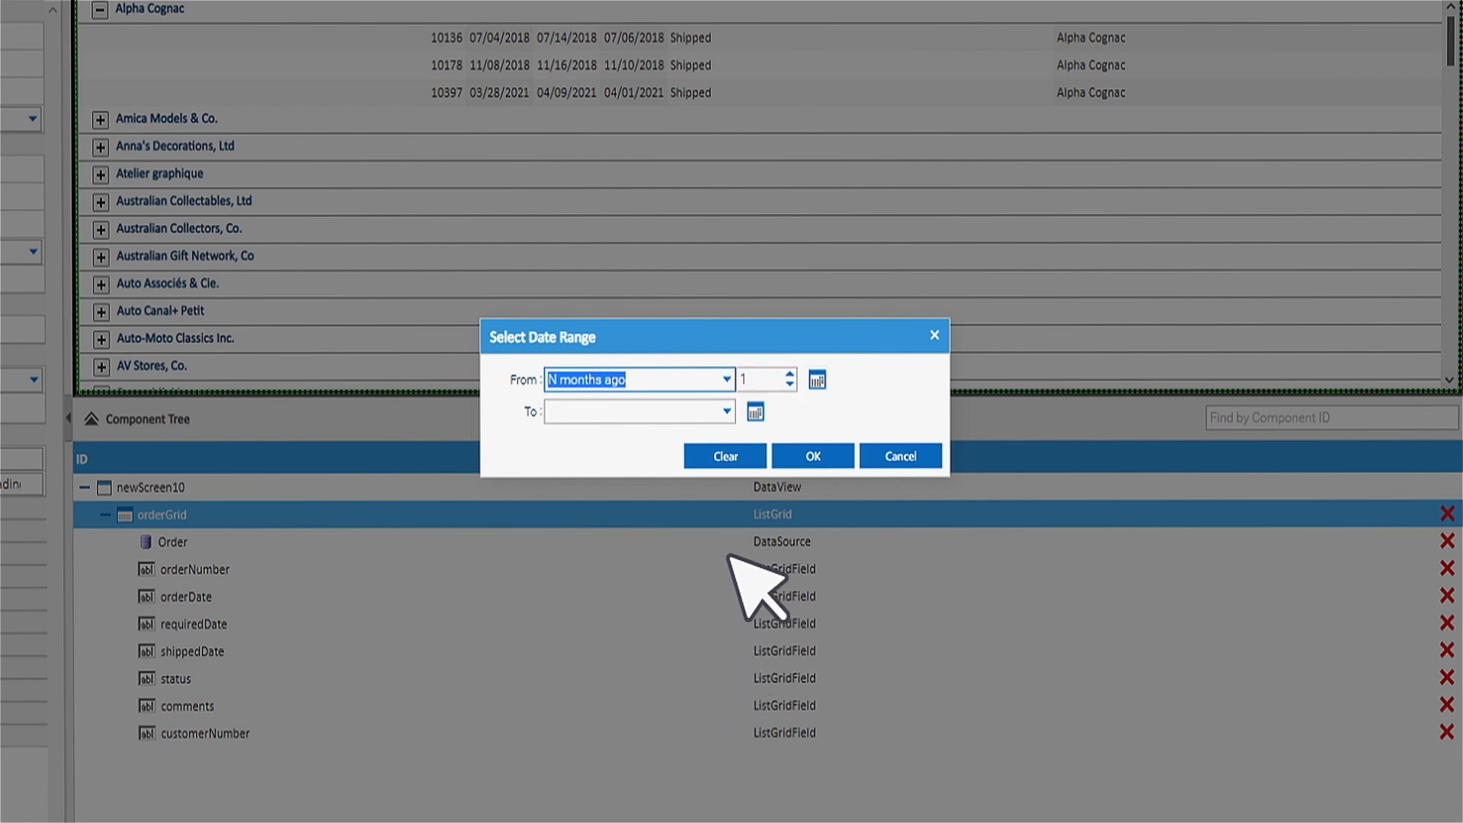
left_click(767, 379)
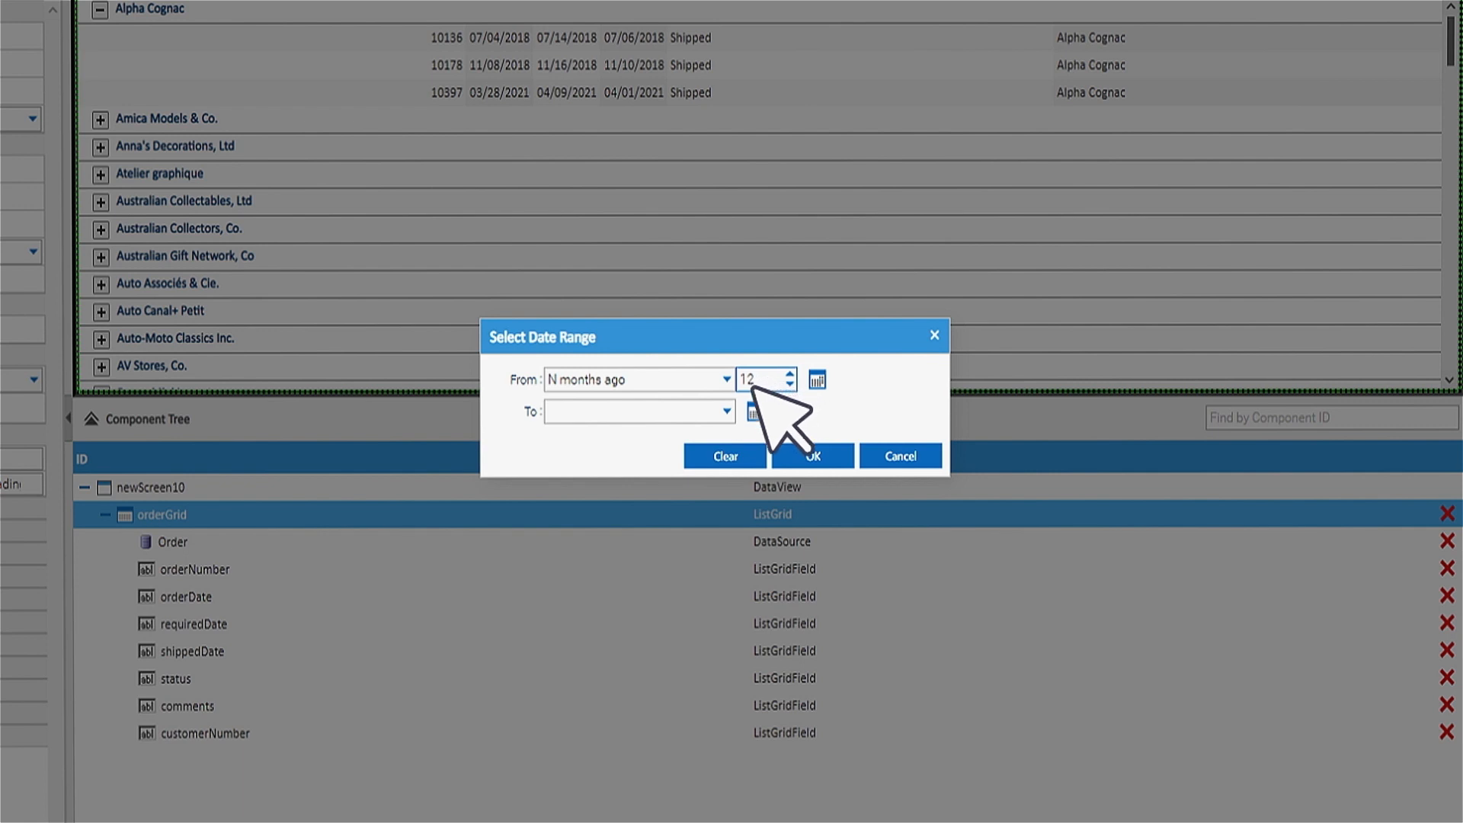
left_click(726, 410)
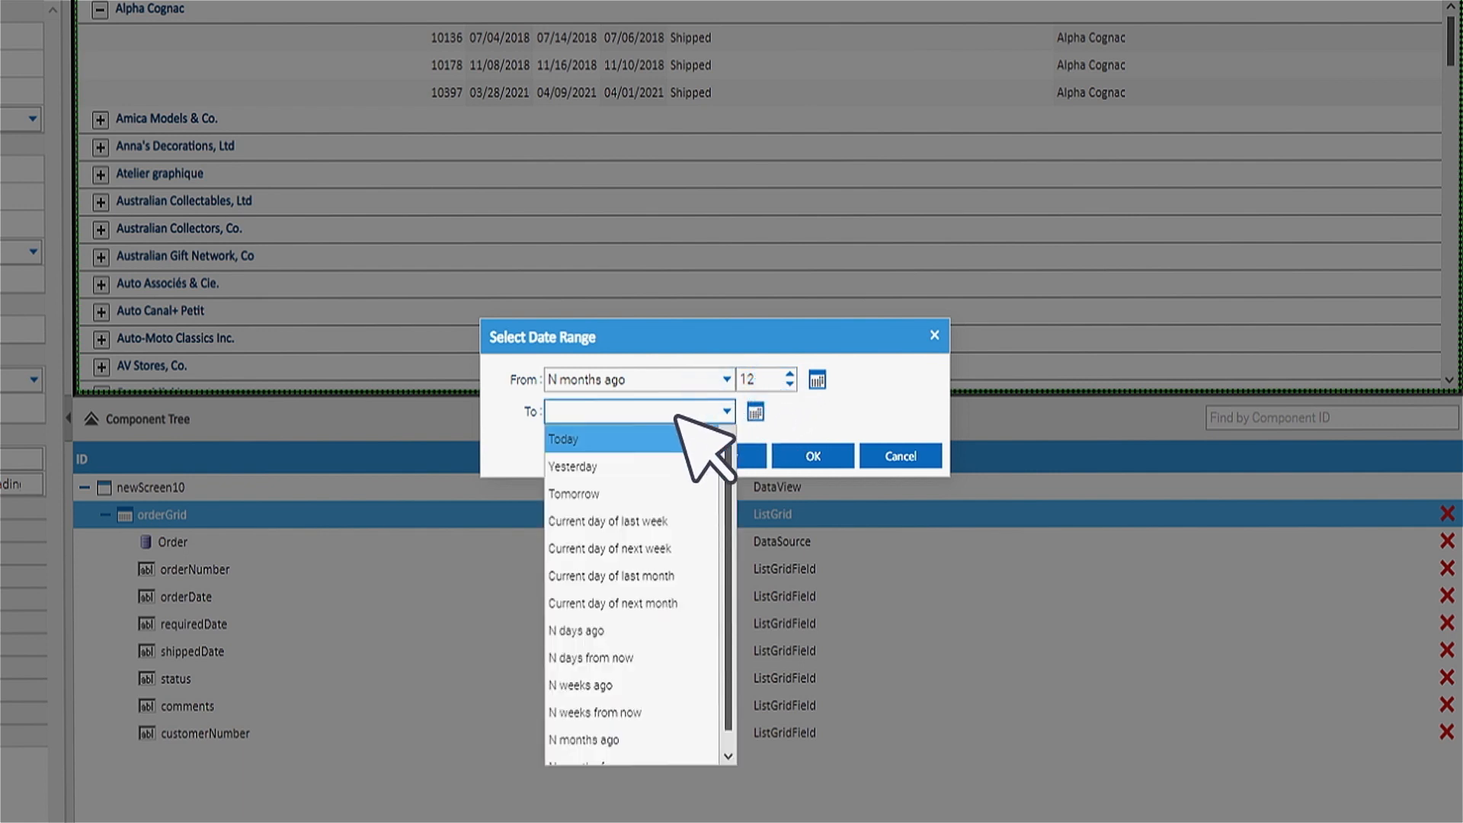
left_click(594, 437)
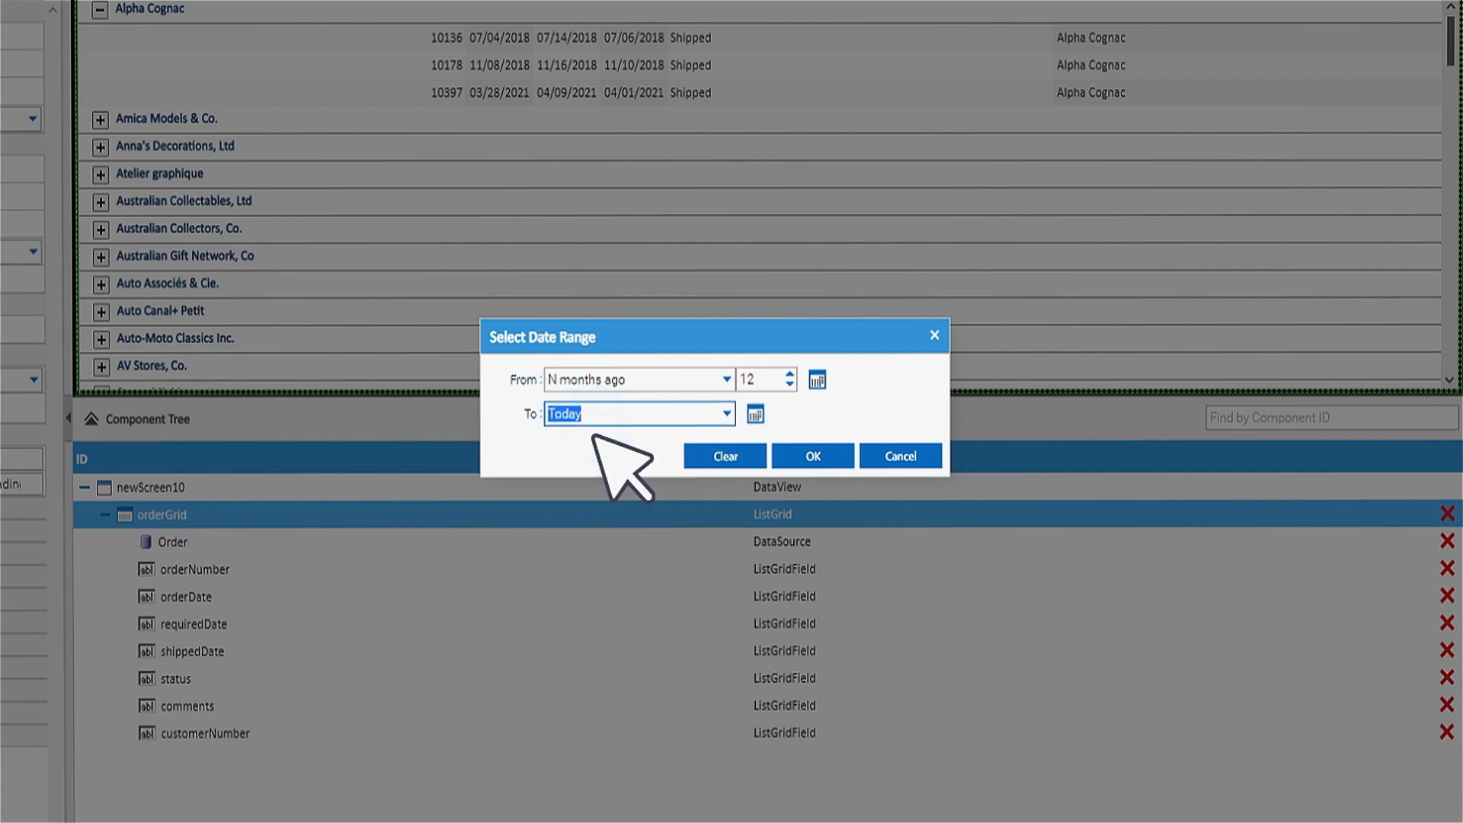
left_click(827, 456)
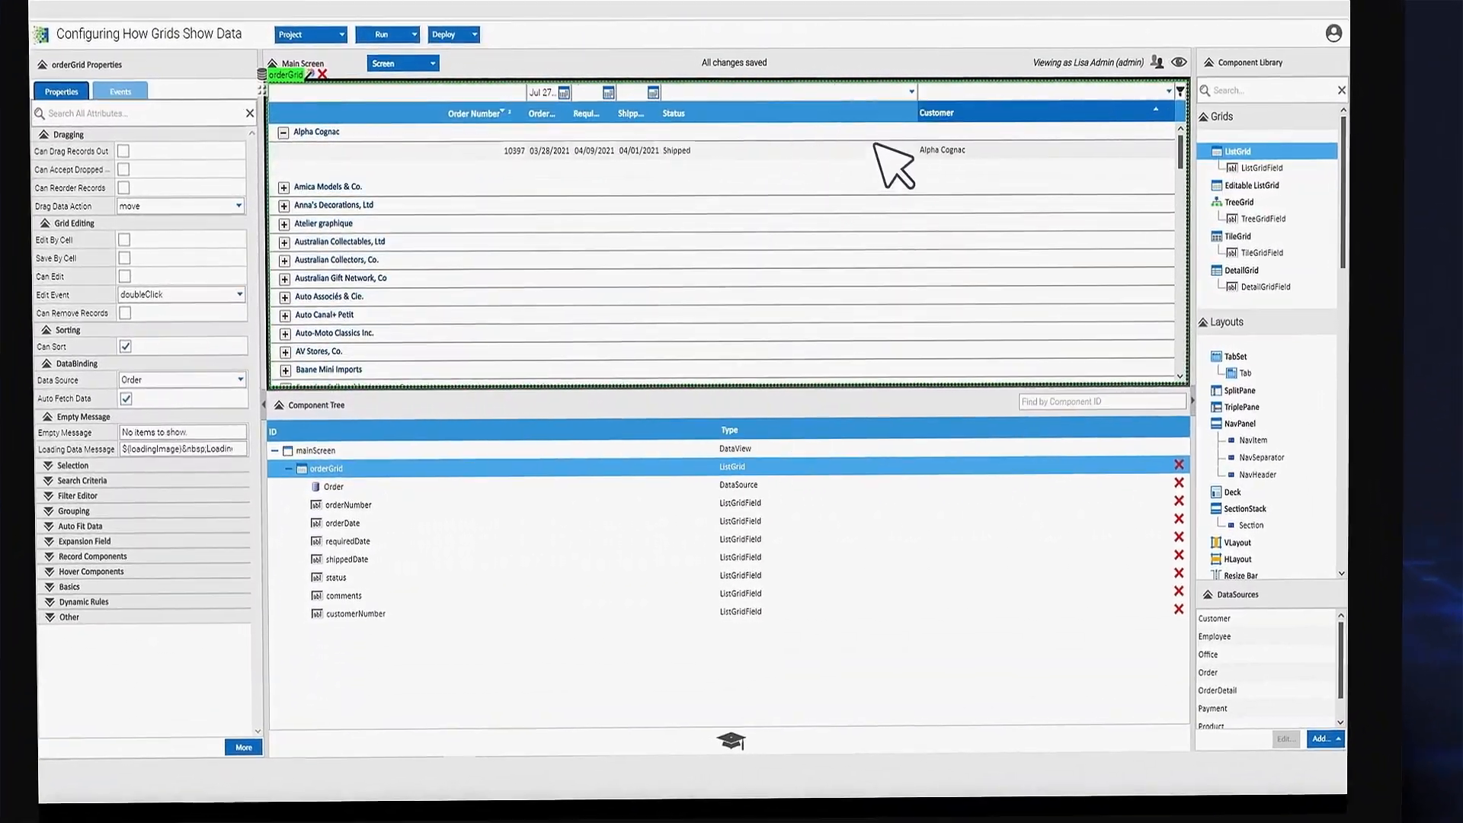
- Create an advanced filter with Customer not equal to Alpha Cognac and save it
left_click(1076, 111)
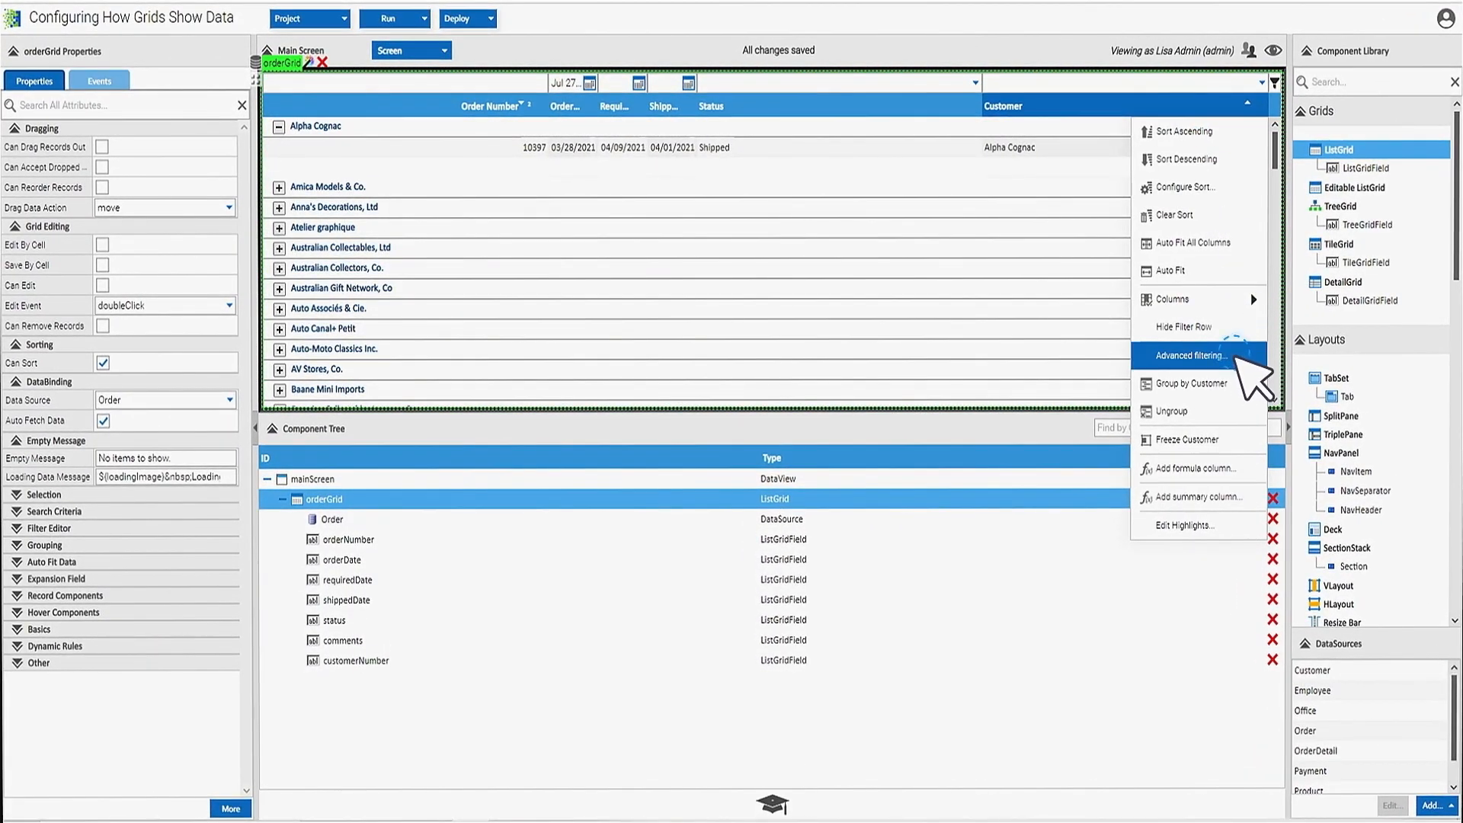
left_click(1236, 358)
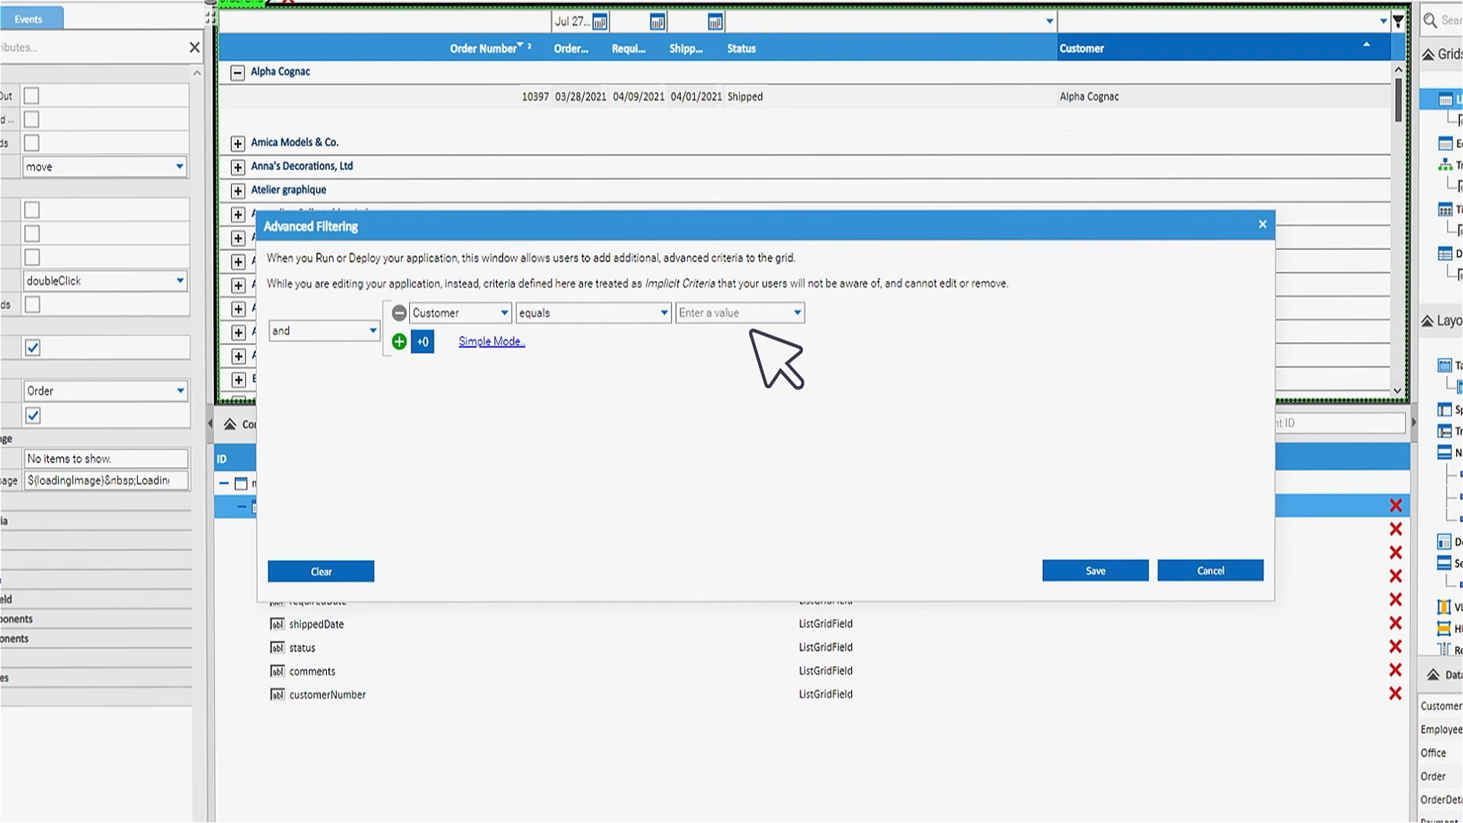
left_click(664, 311)
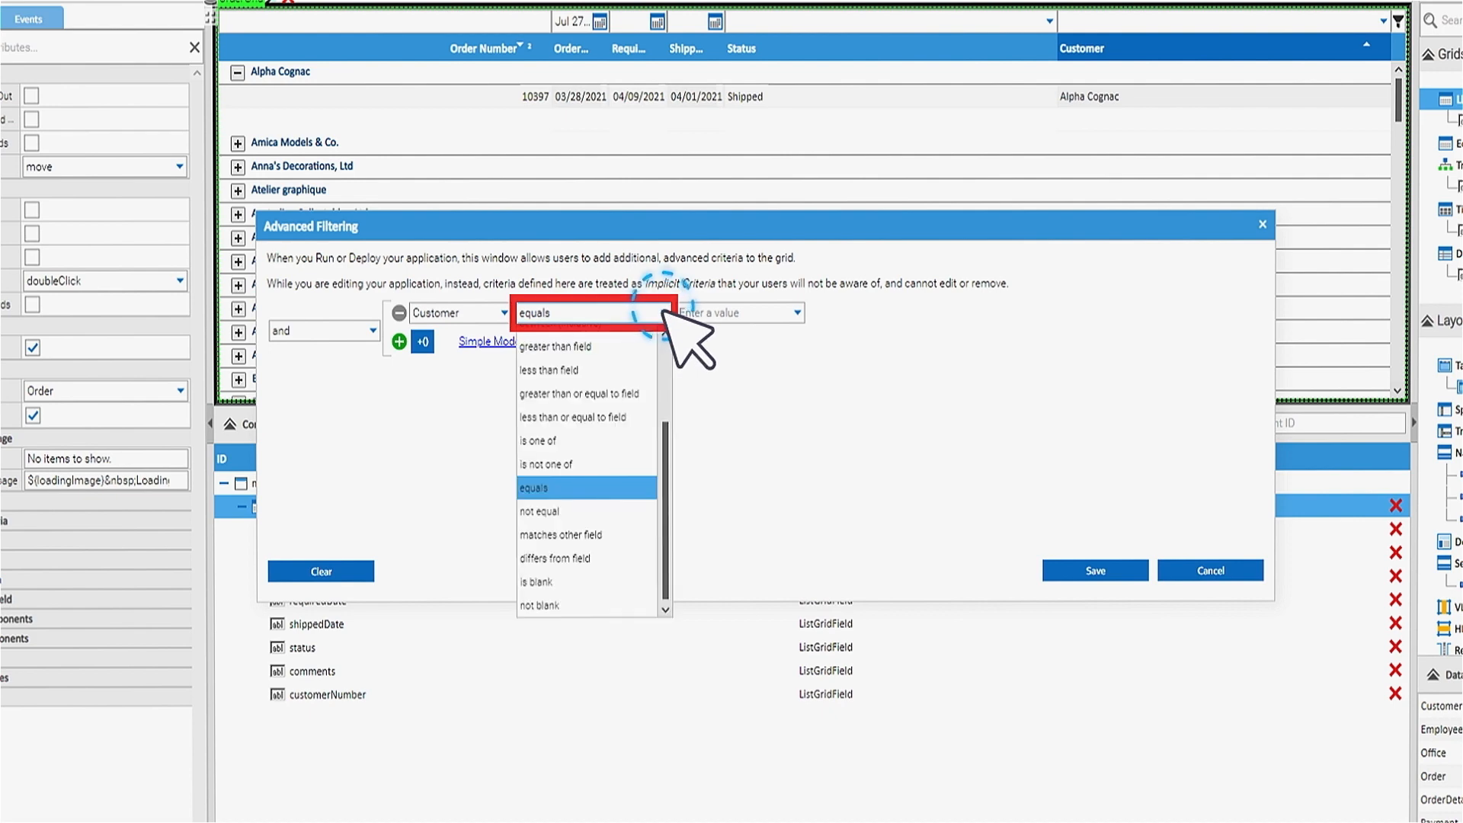
left_click(623, 521)
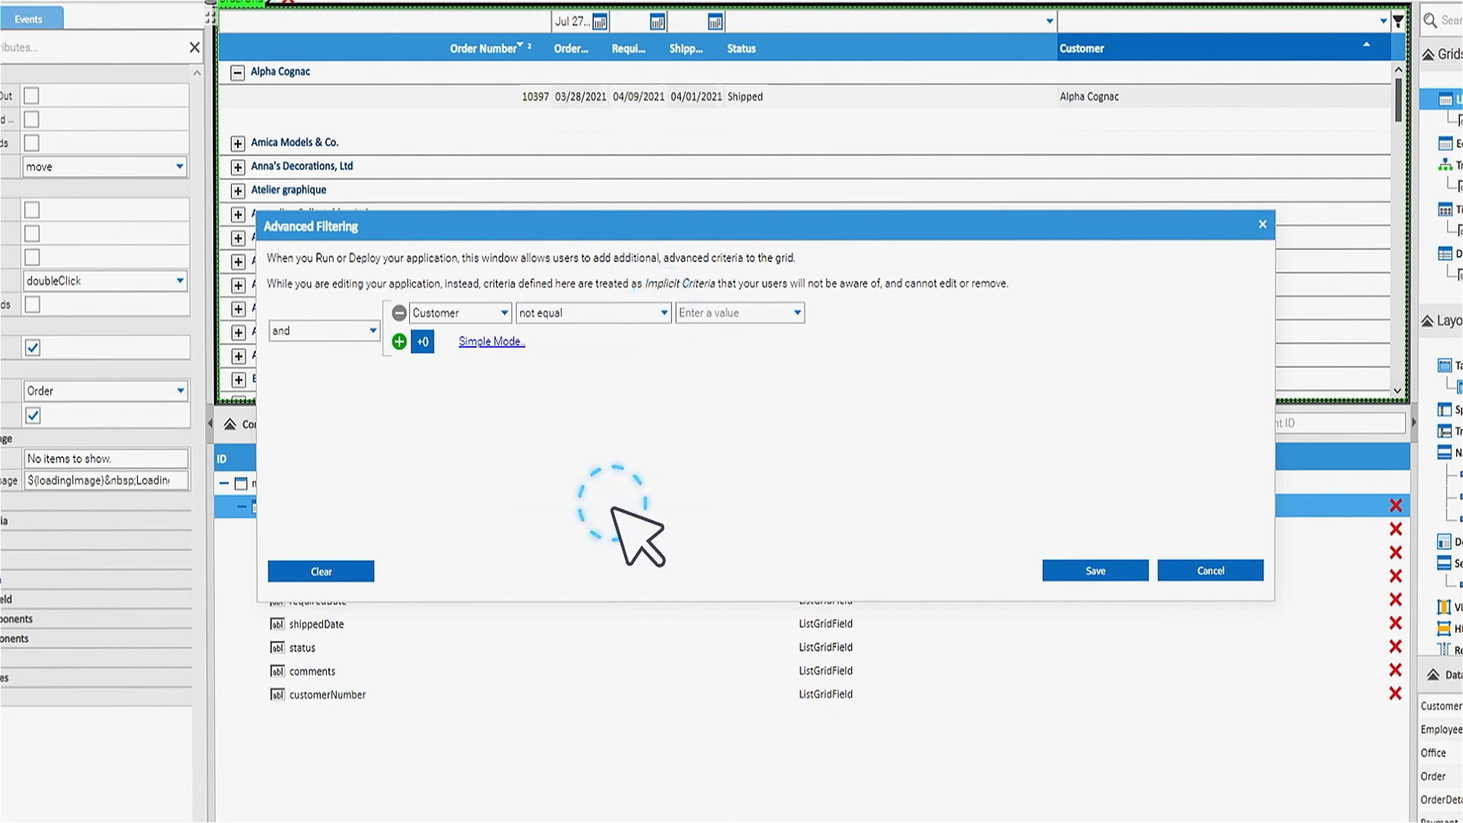
left_click(797, 311)
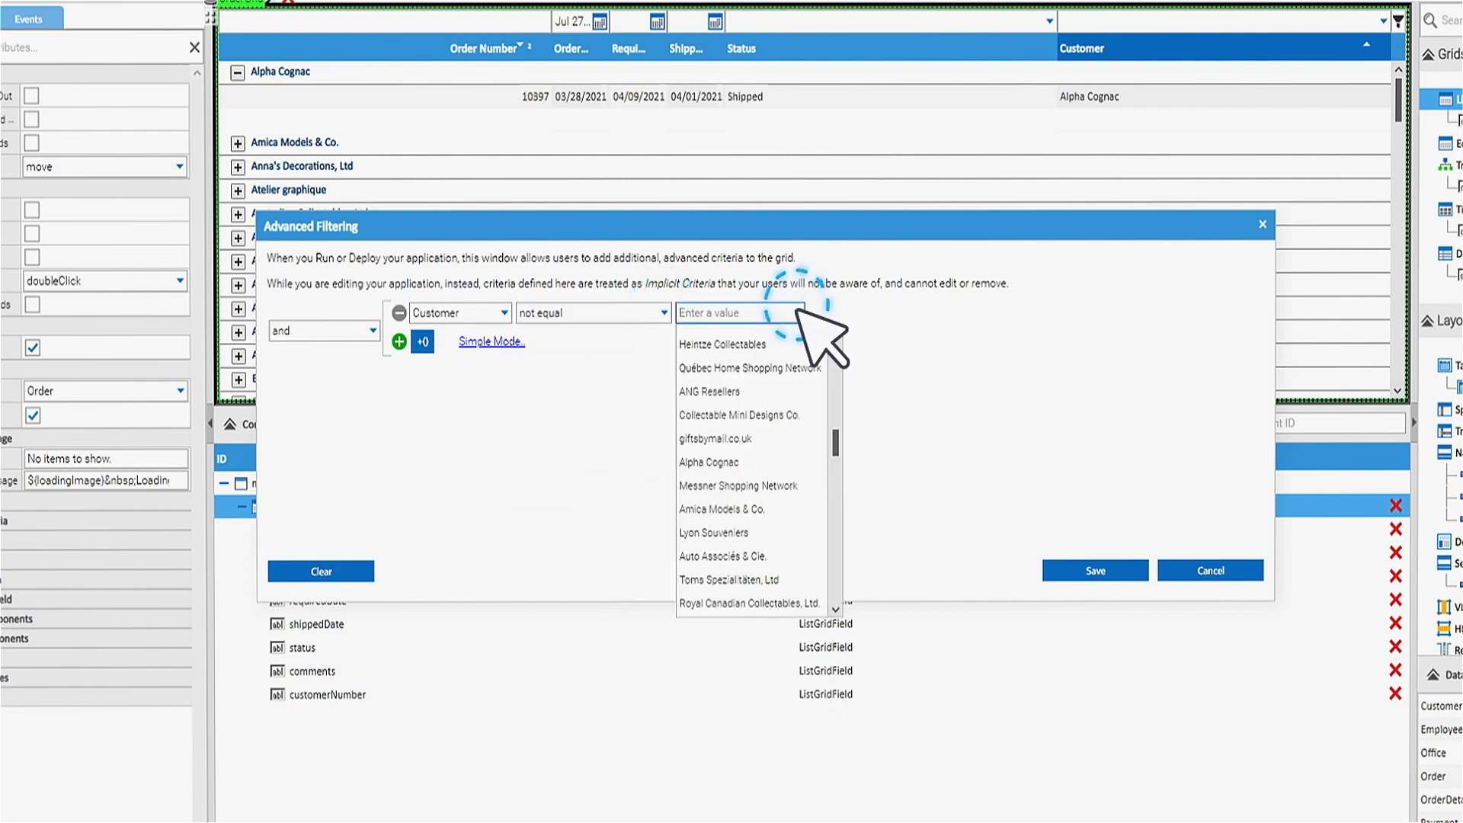
left_click(787, 462)
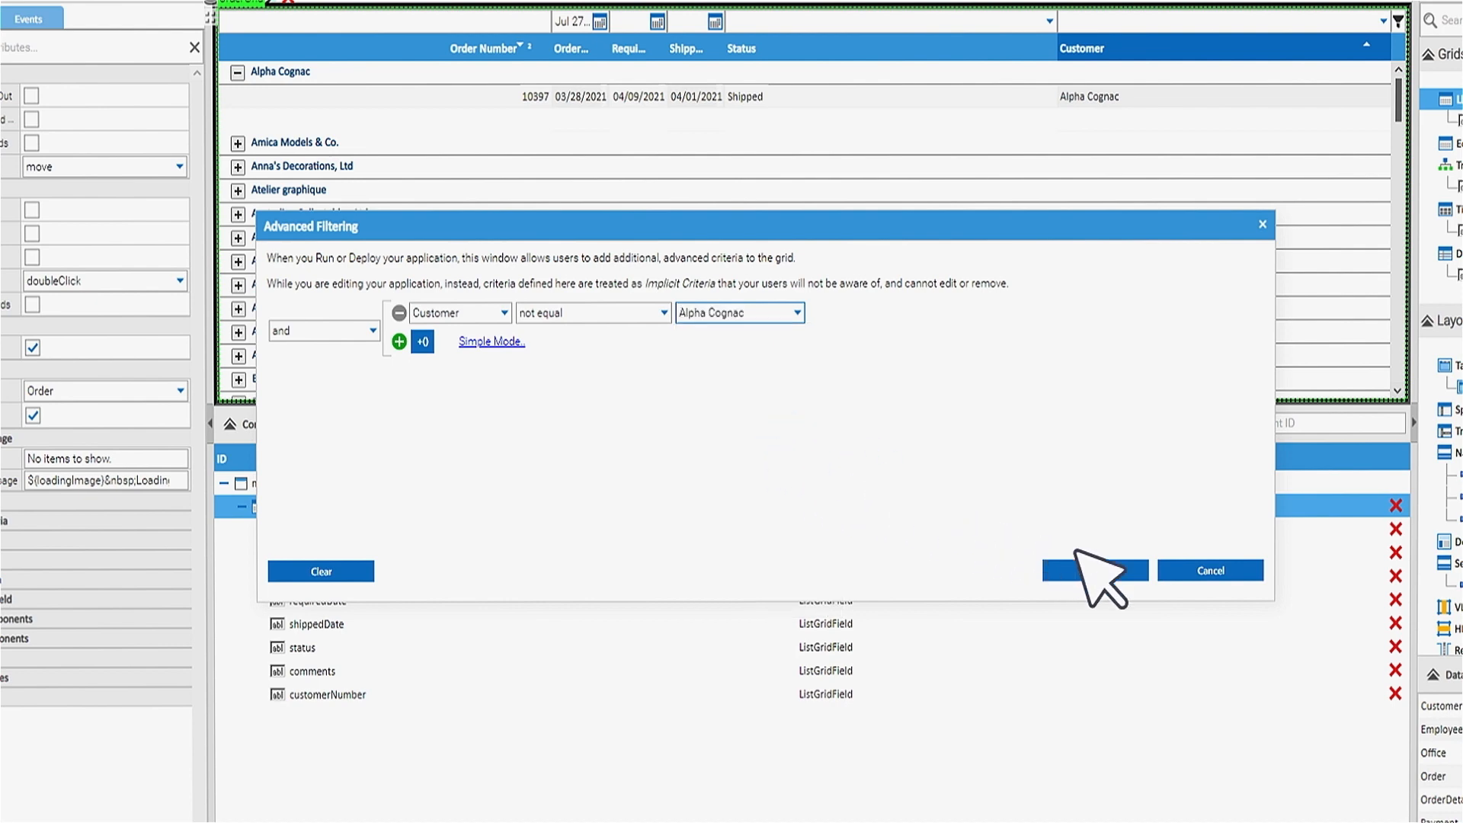
left_click(1097, 572)
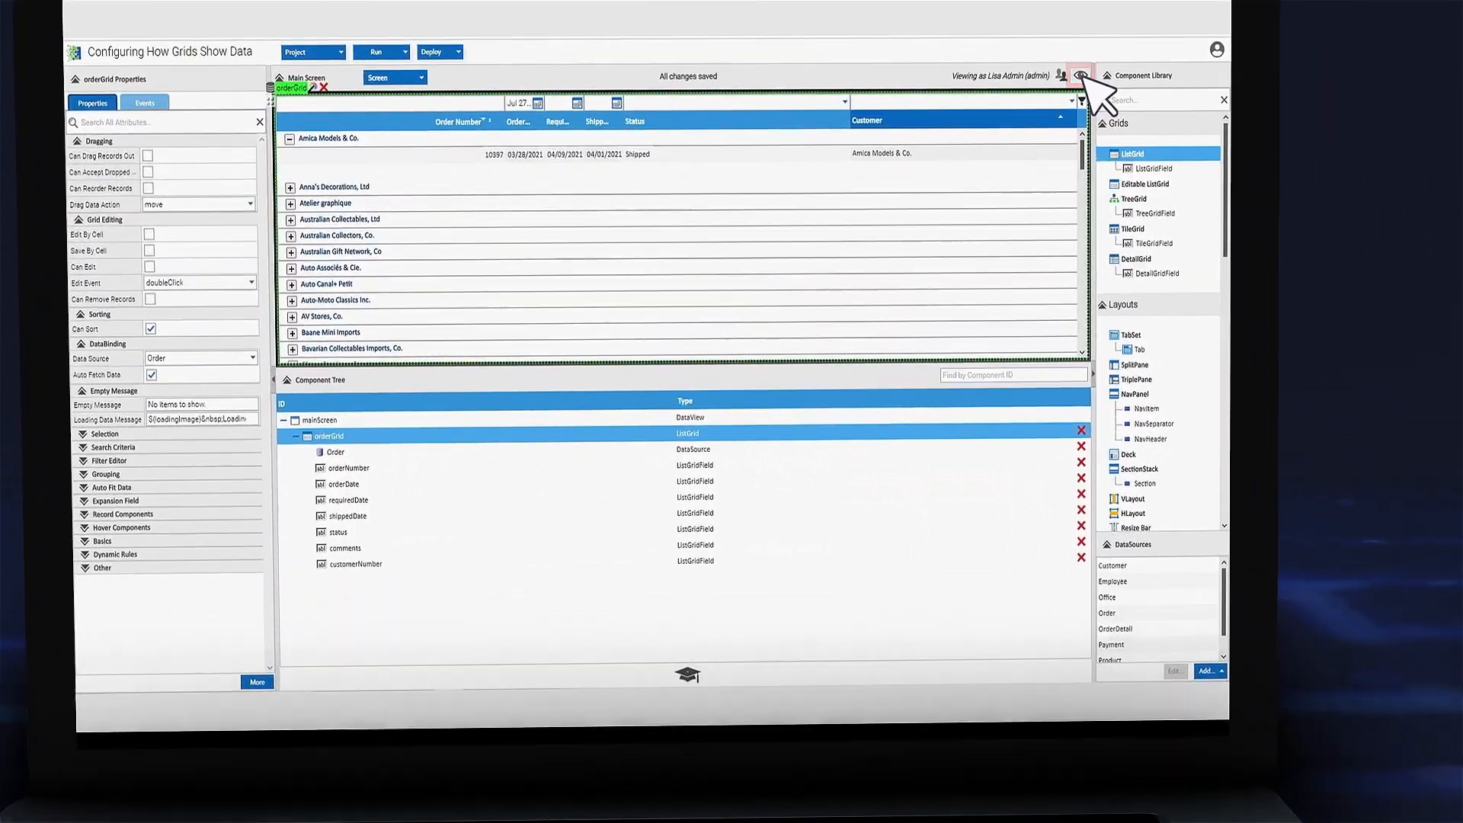
left_click(965, 91)
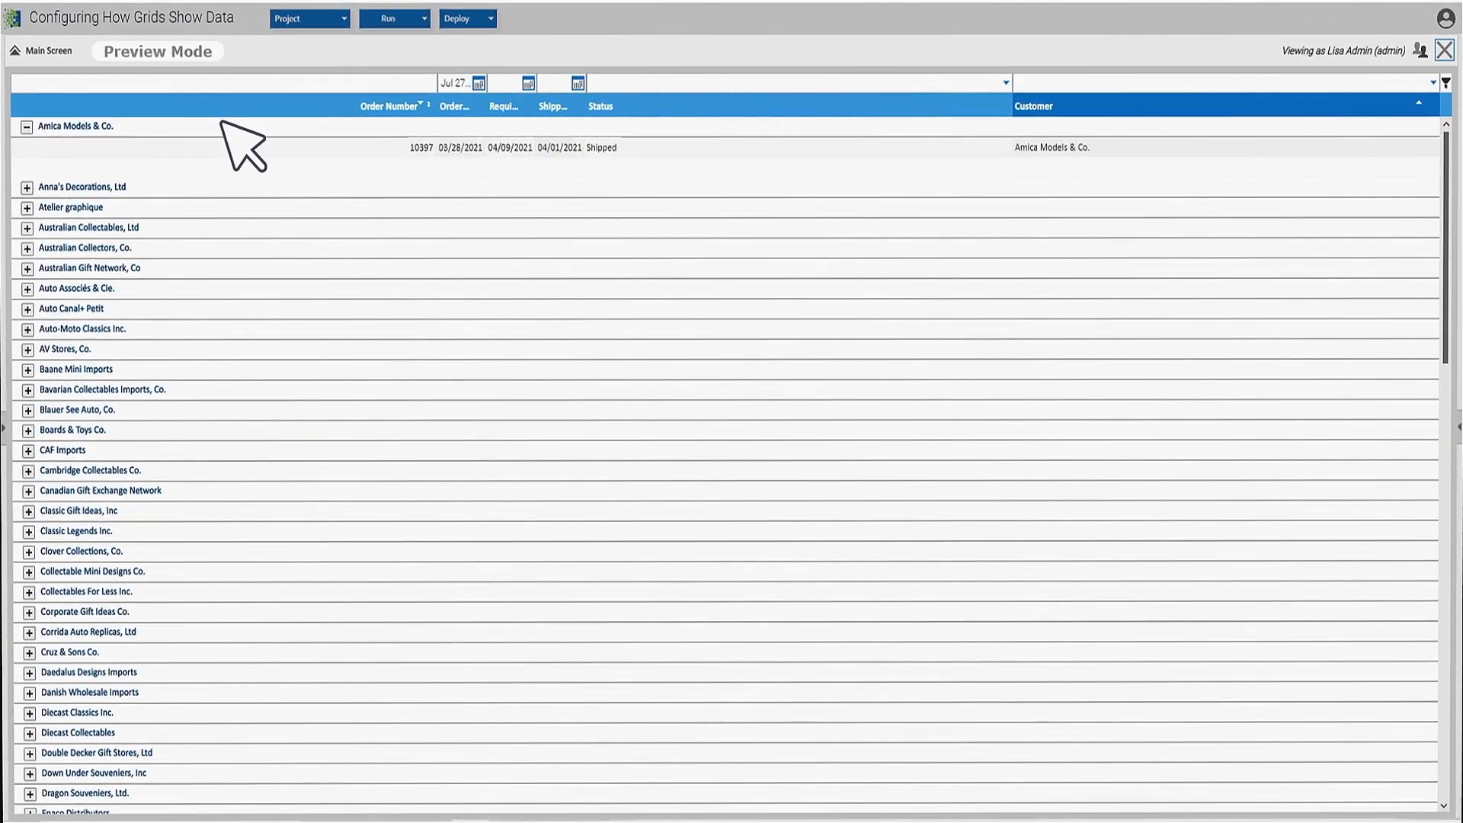
left_click(28, 186)
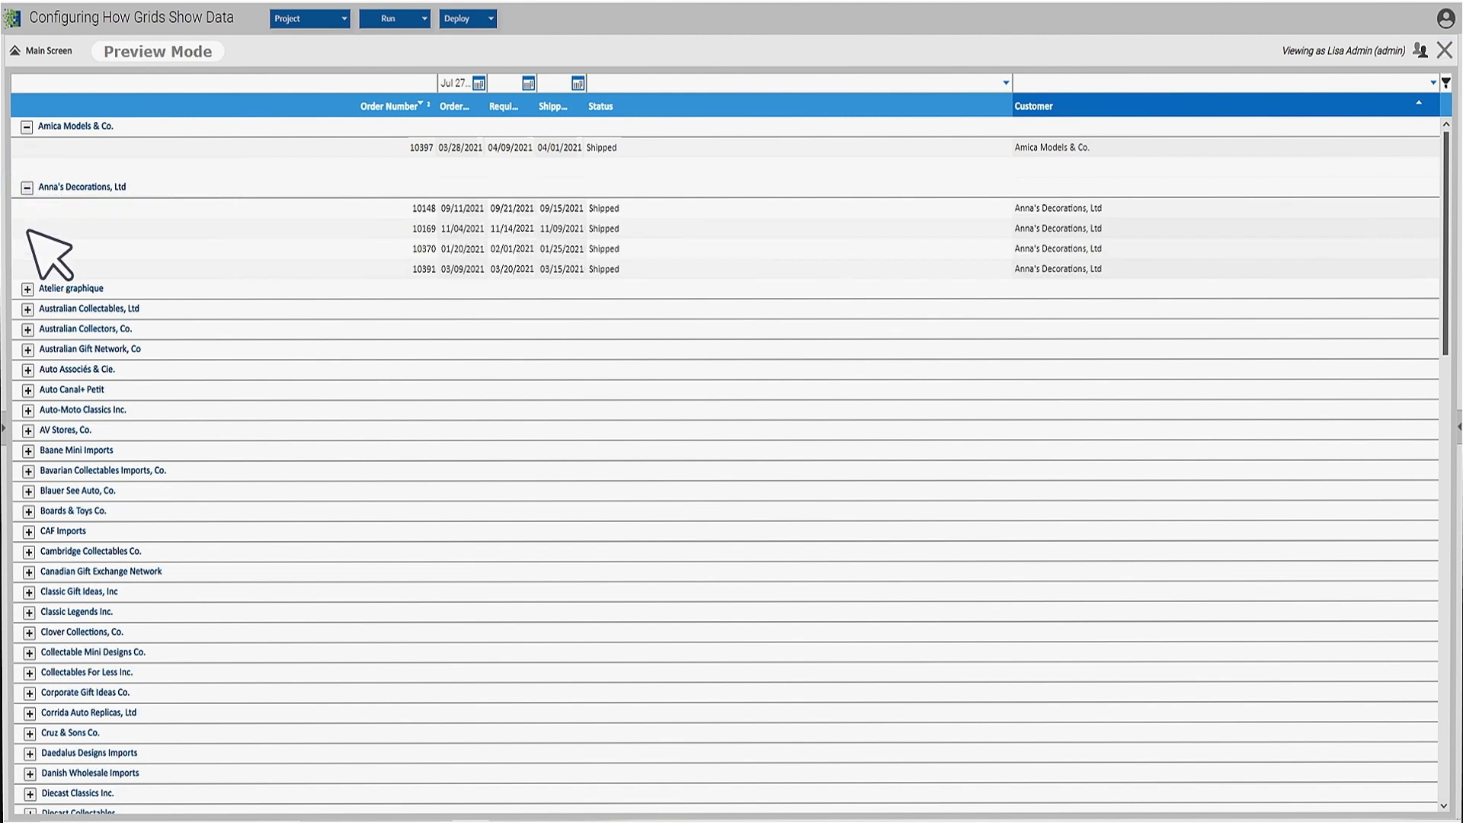
left_click(27, 289)
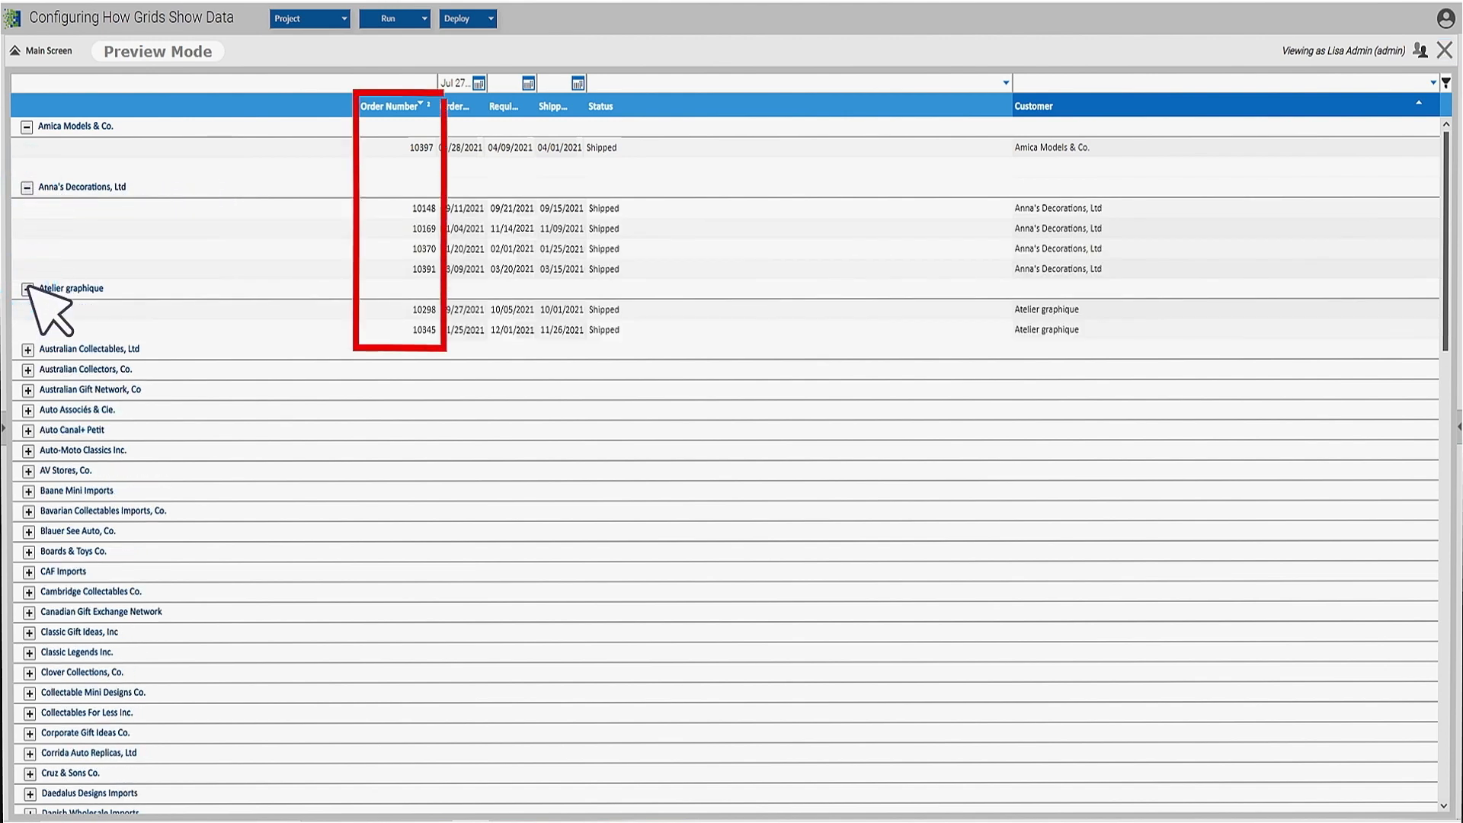
left_click(28, 349)
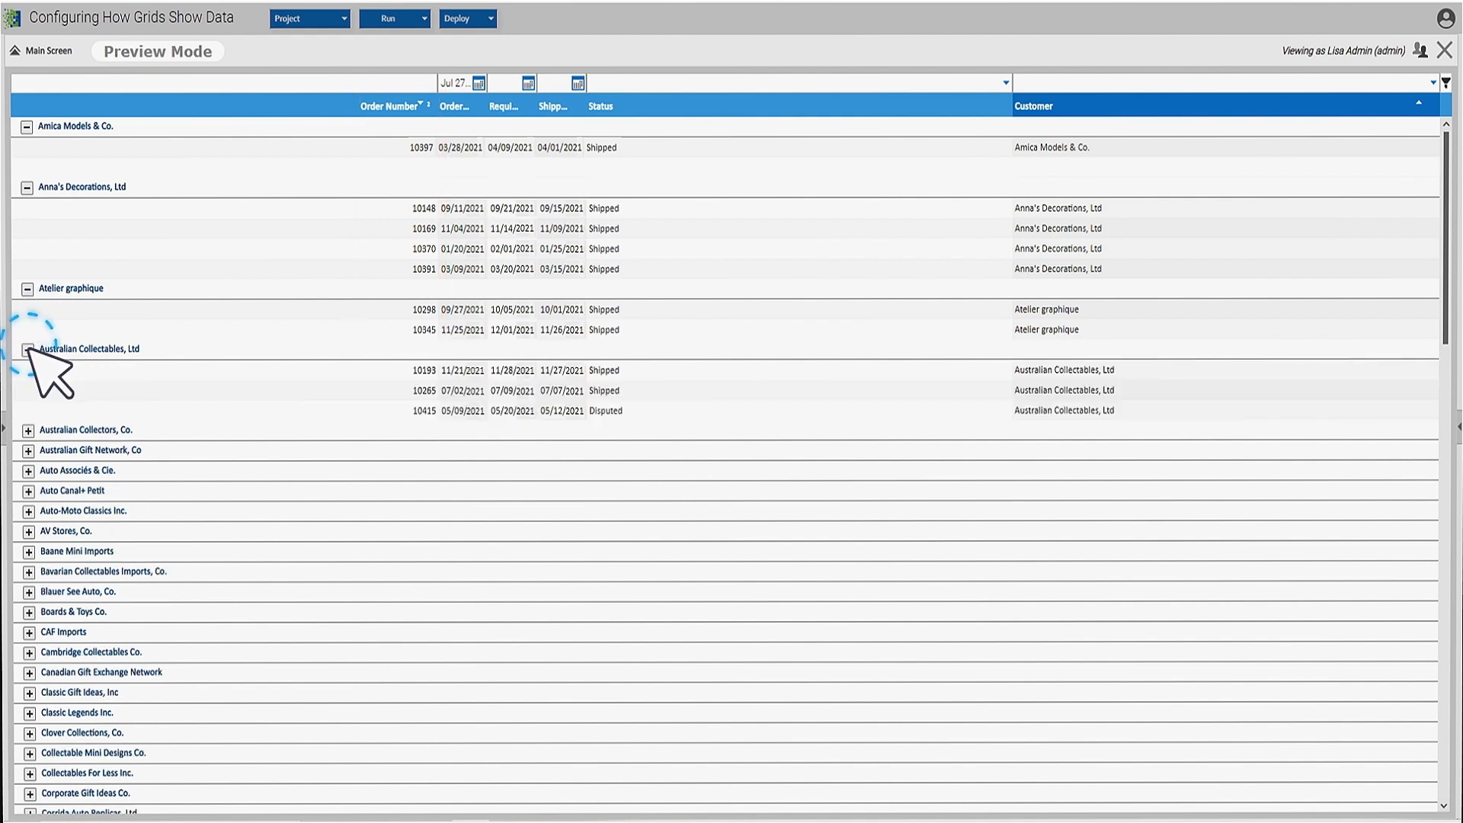
left_click(28, 430)
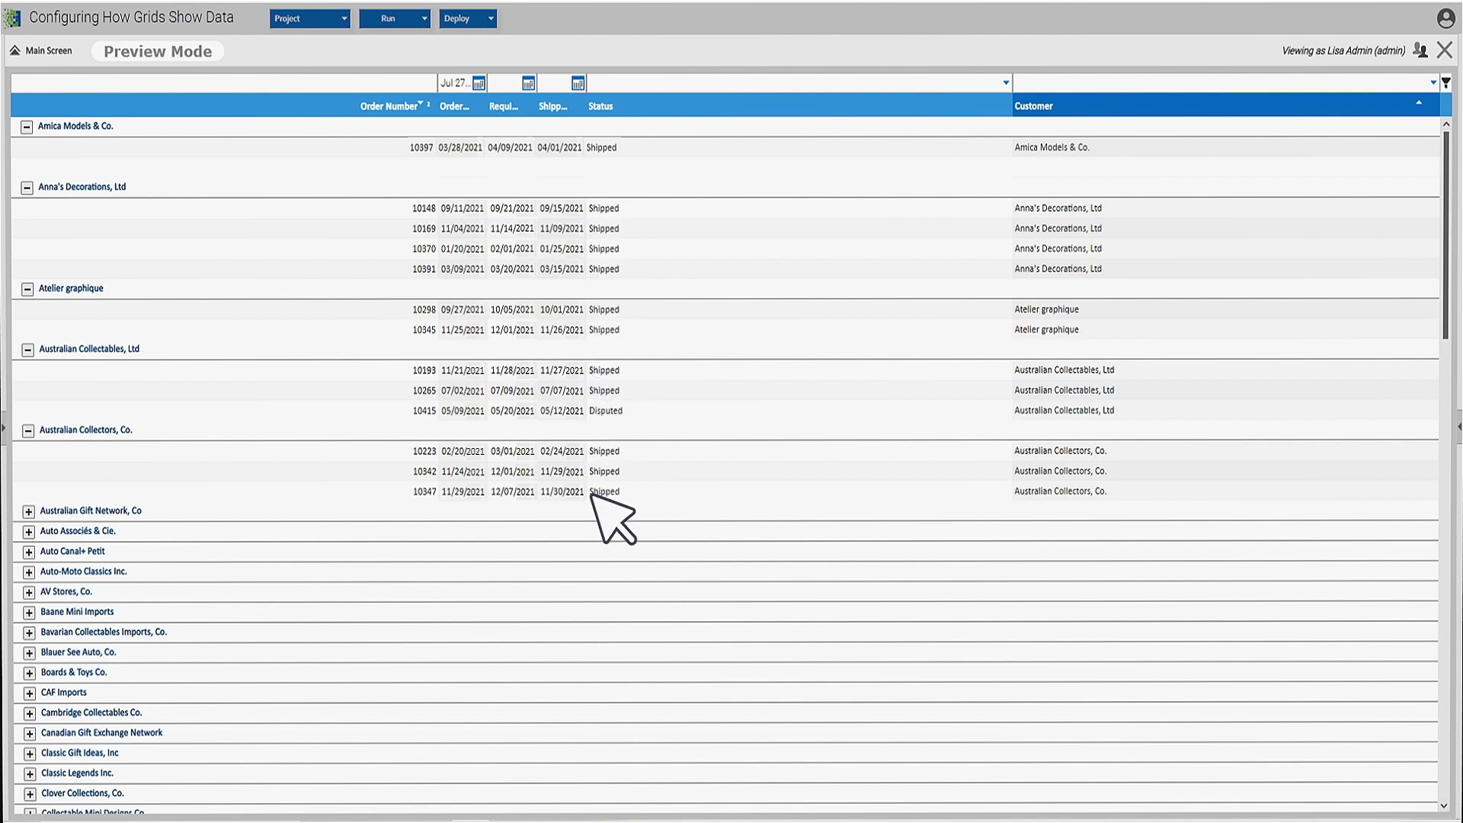
left_click(1445, 50)
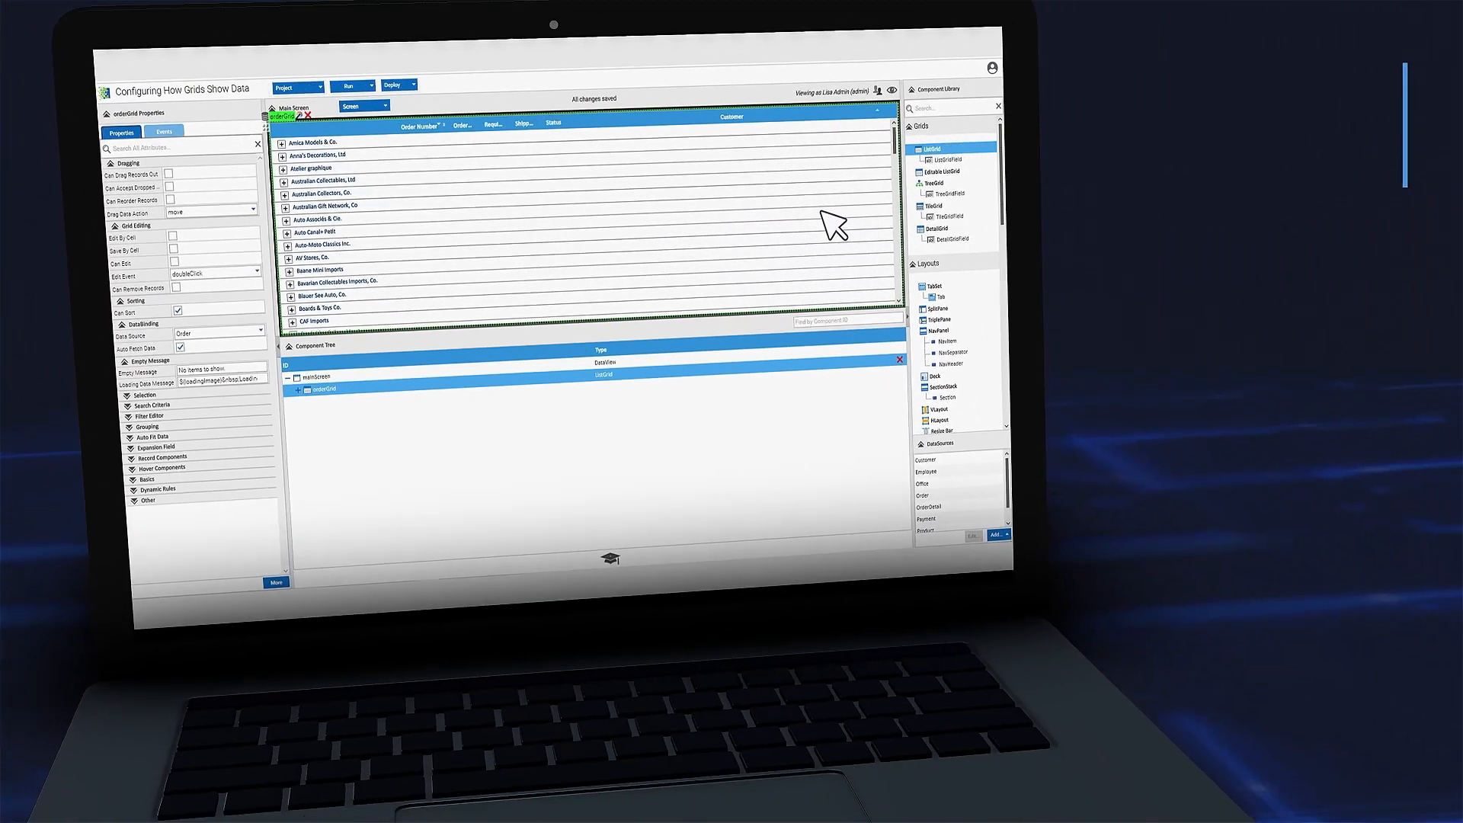